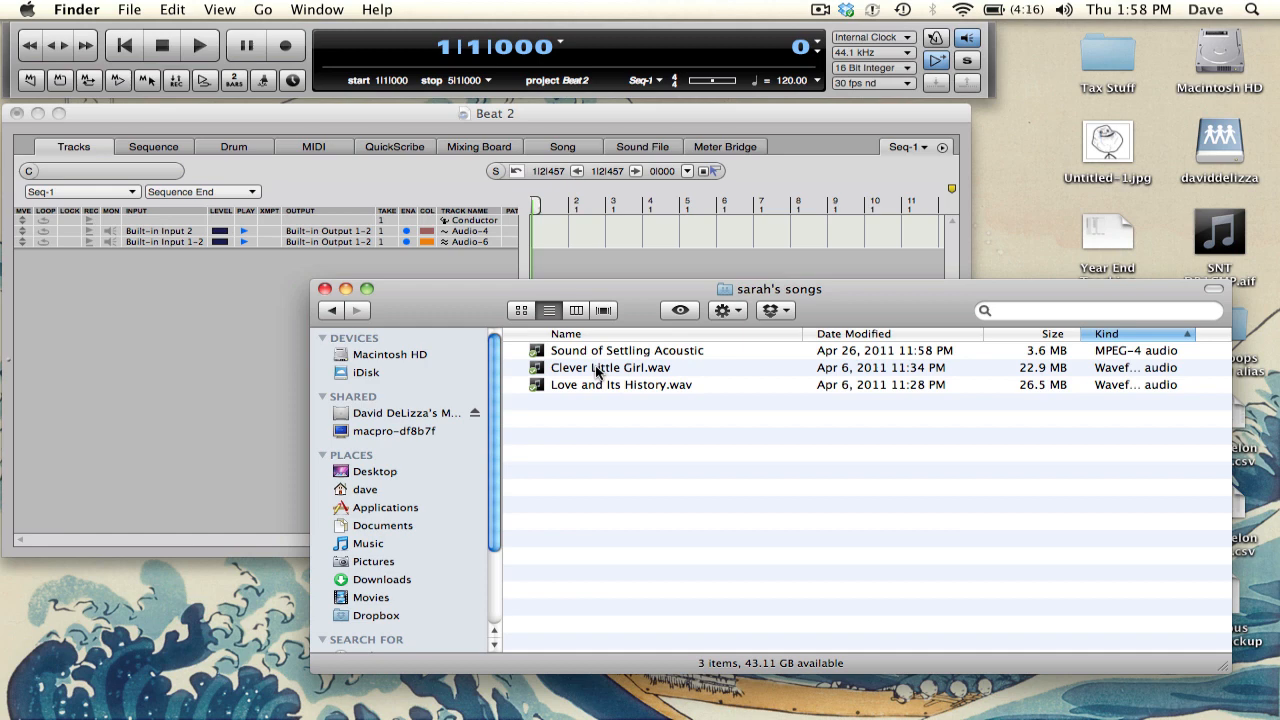
- Import Clever Little Girl.wav from the sarah's songs folder into the Audio-6 track at the start of the sequence
left_click_drag(597, 372, 541, 247)
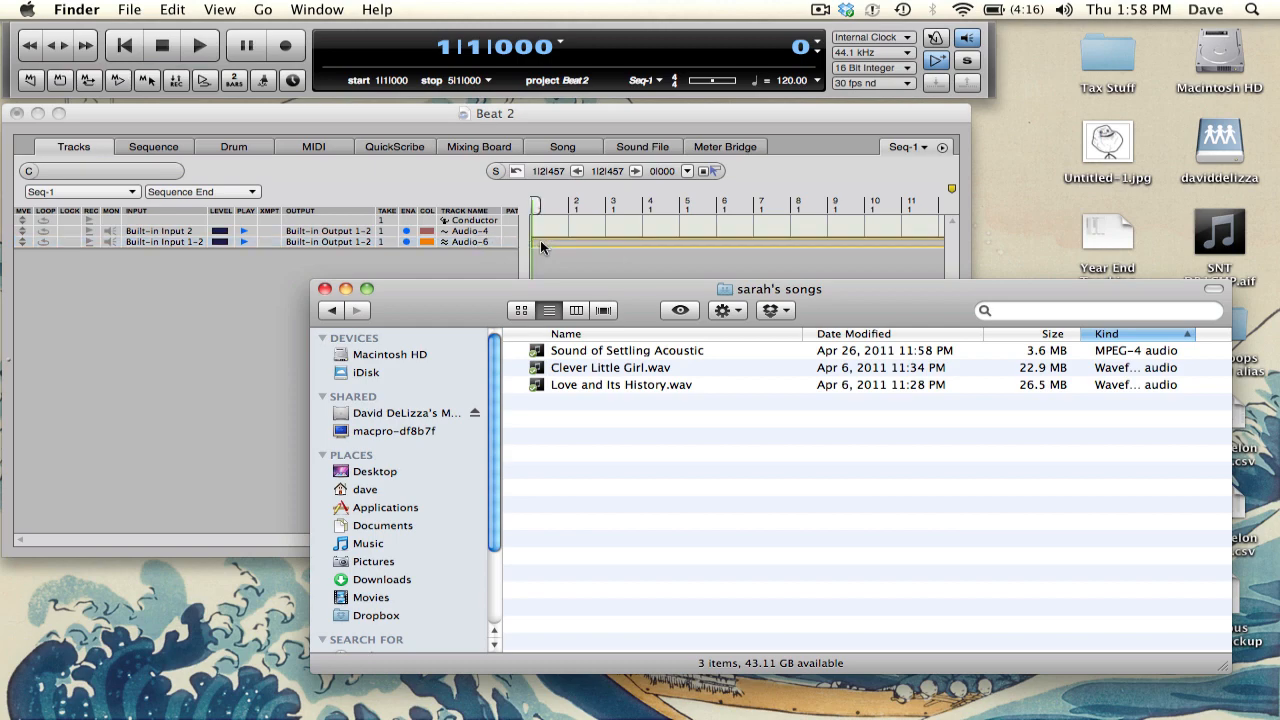
left_click(345, 289)
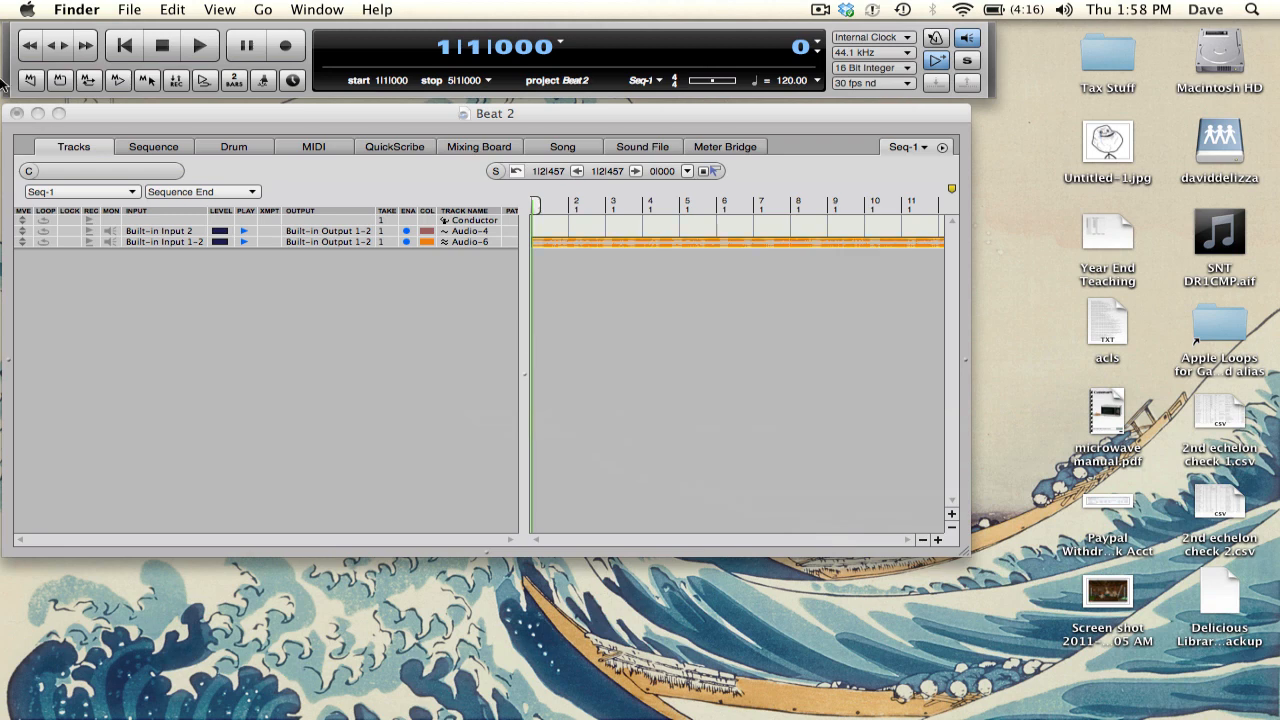
left_click(58, 113)
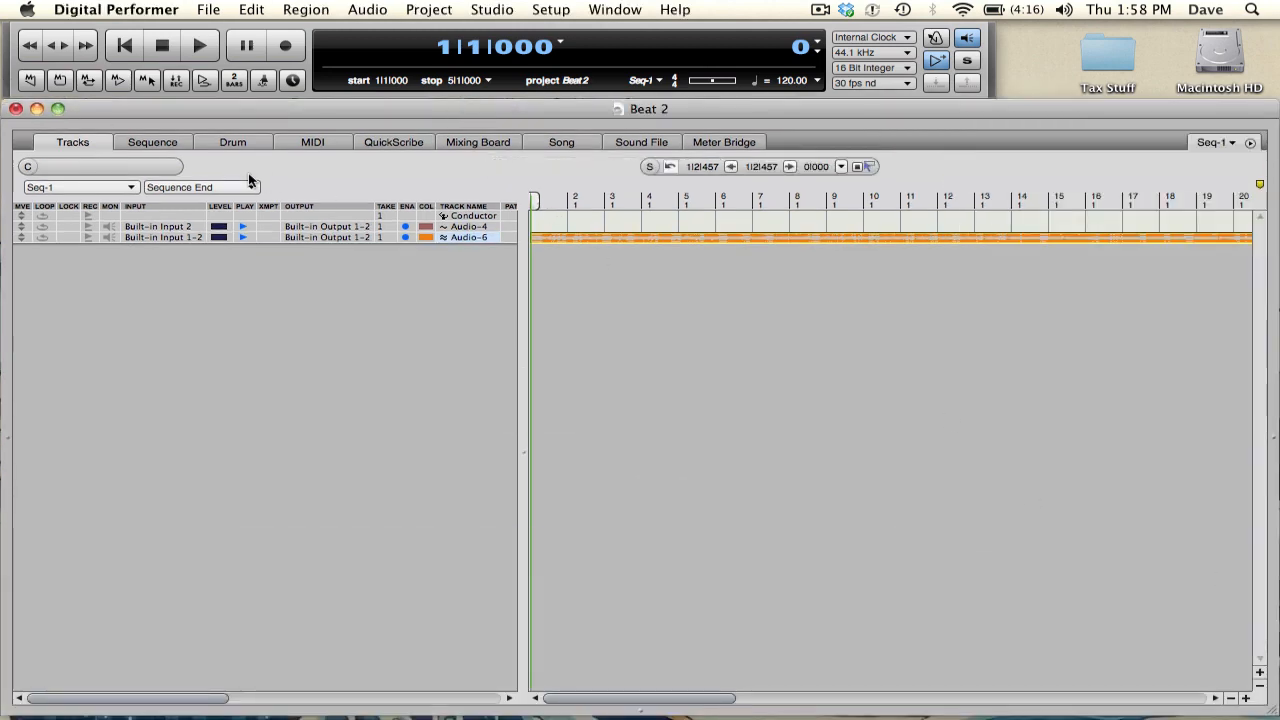
- Show the song in the Sequence Editor and enlarge the Audio-6 track so its waveform is easier to read
left_click(163, 142)
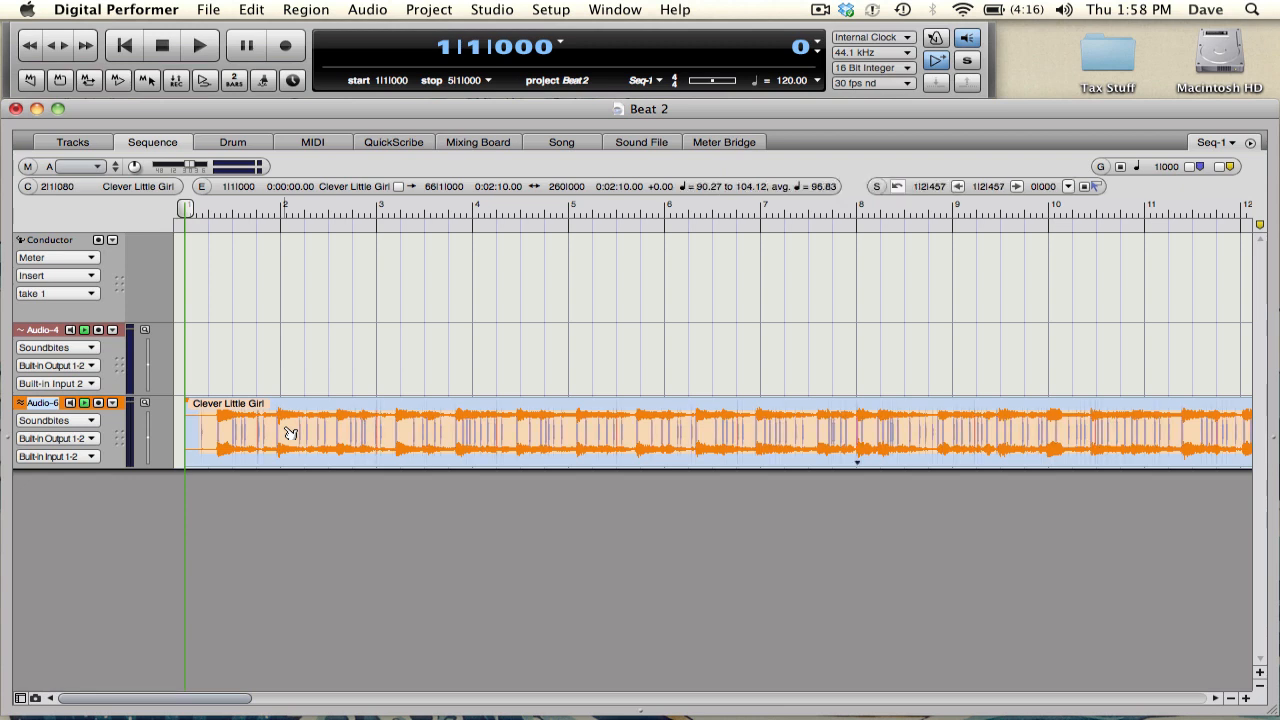
left_click(1246, 699)
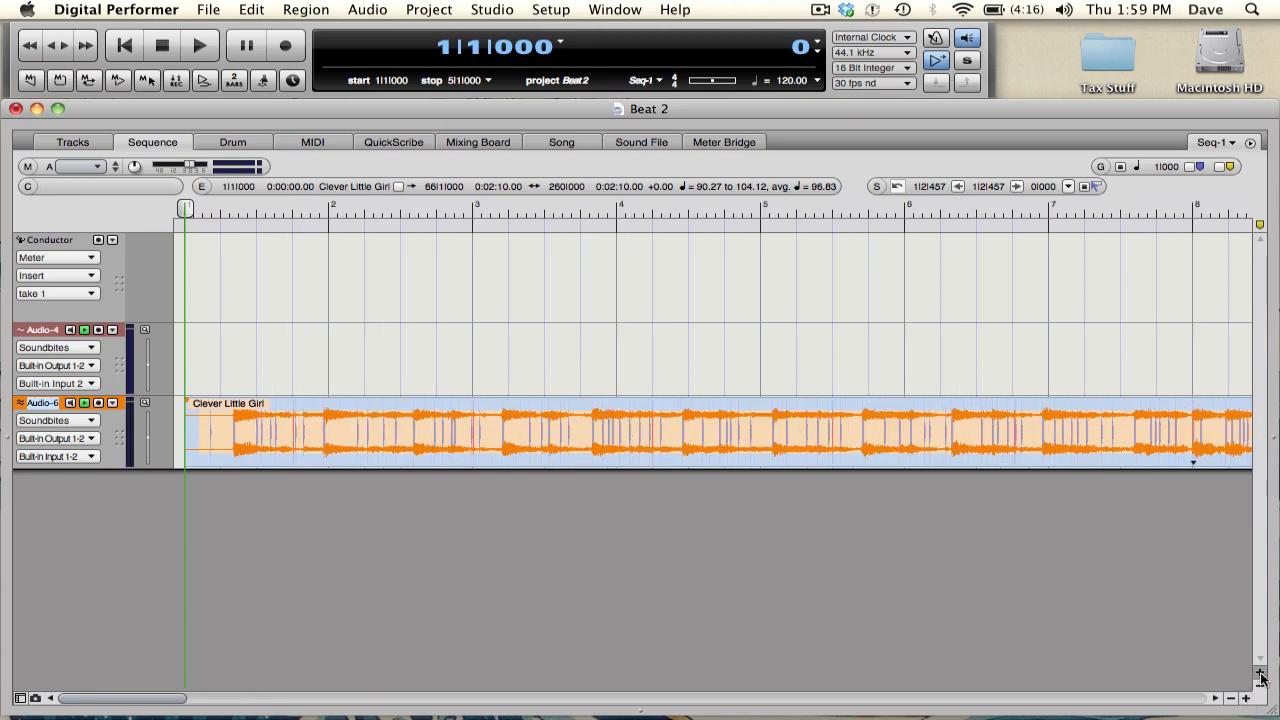
left_click(1260, 675)
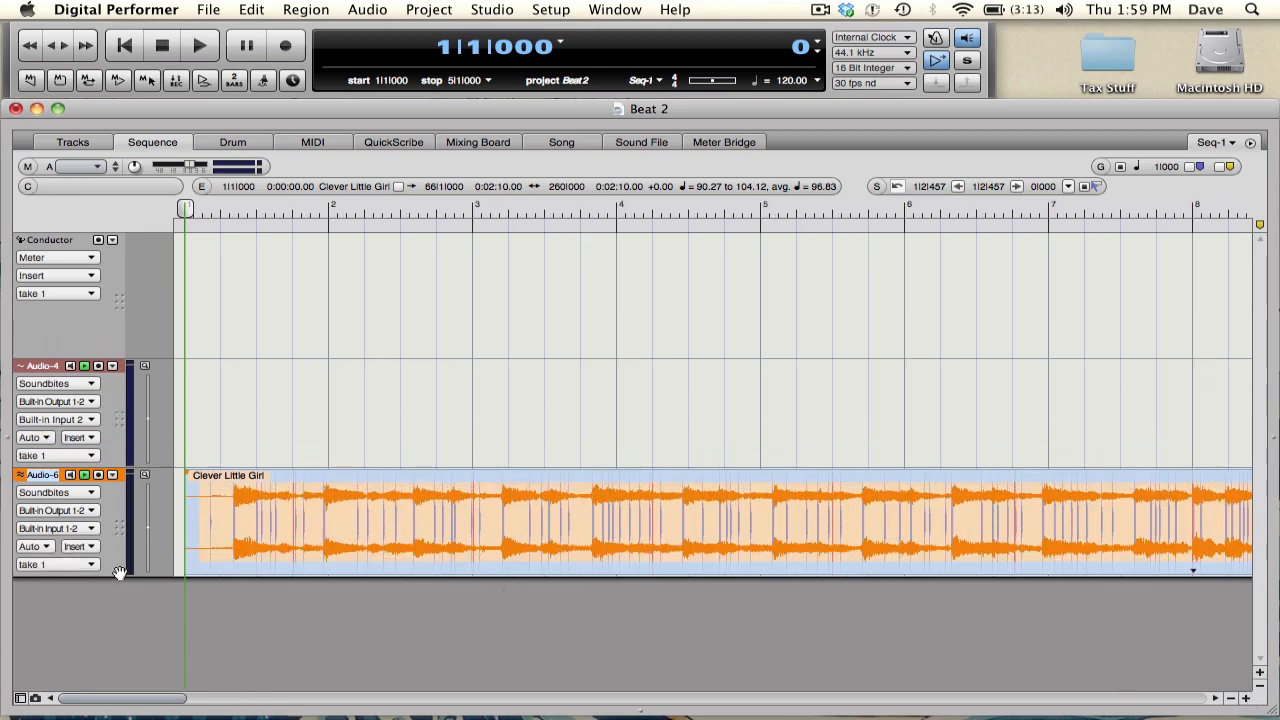
left_click_drag(120, 578, 99, 657)
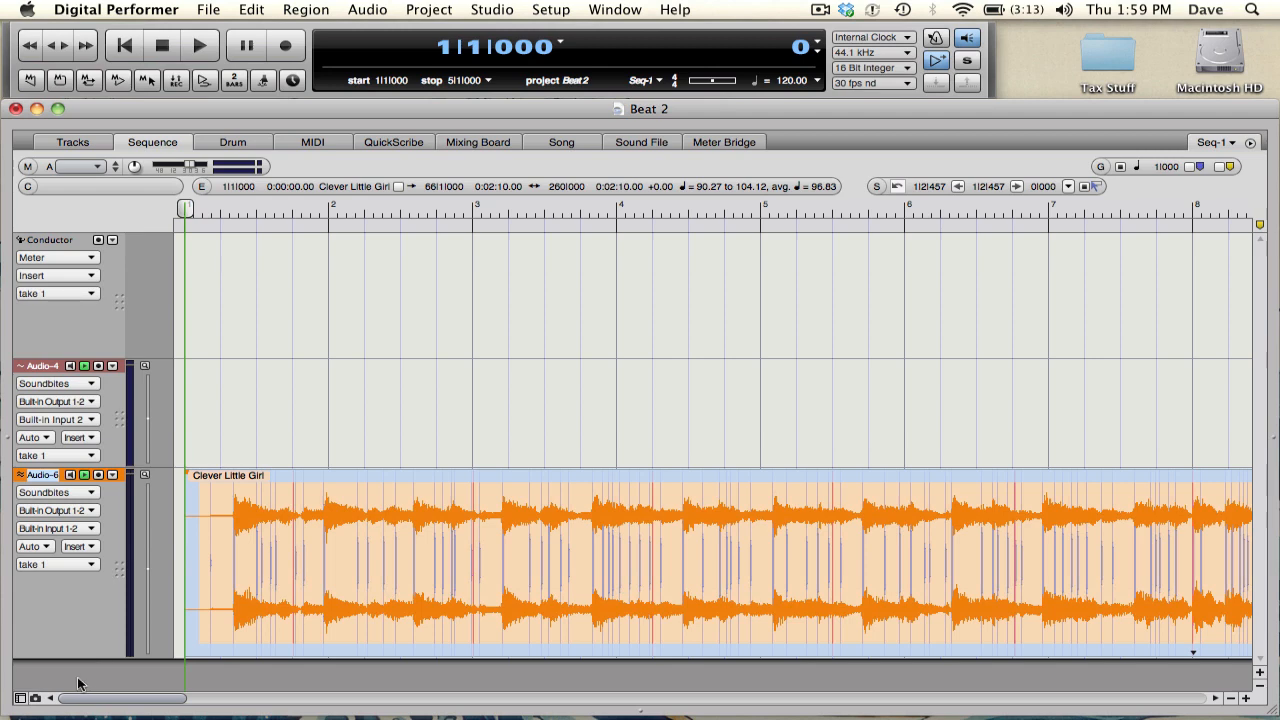
- Trim the start of the Clever Little Girl soundbite to 1|1|320, move it back to 1|1|000 and rewind the sequence
key("space")
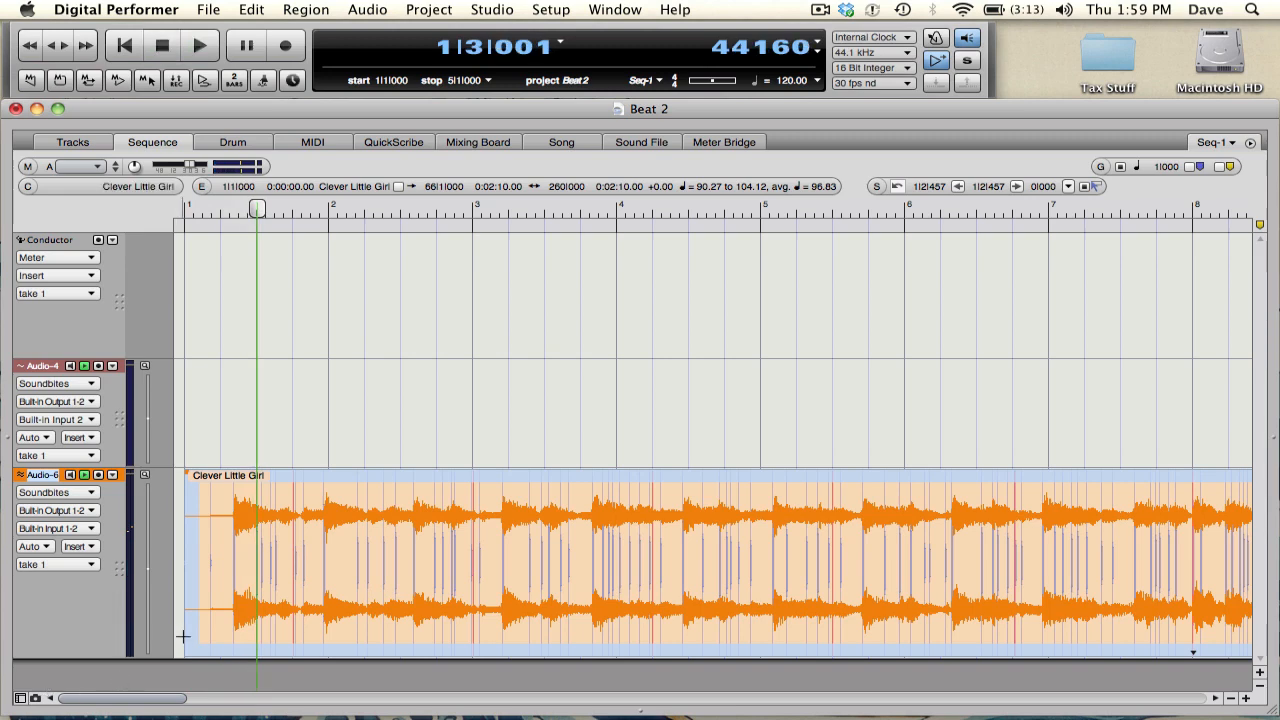
left_click_drag(184, 637, 208, 641)
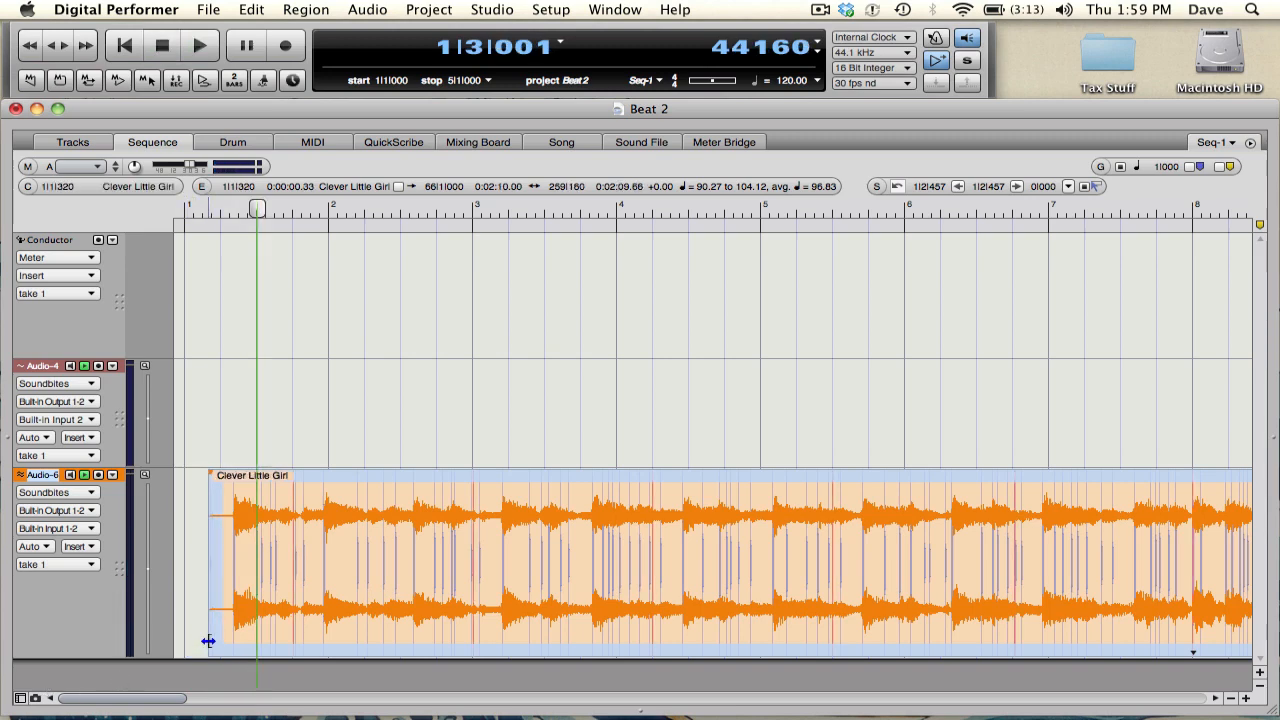
left_click(272, 592)
left_click_drag(270, 592, 246, 594)
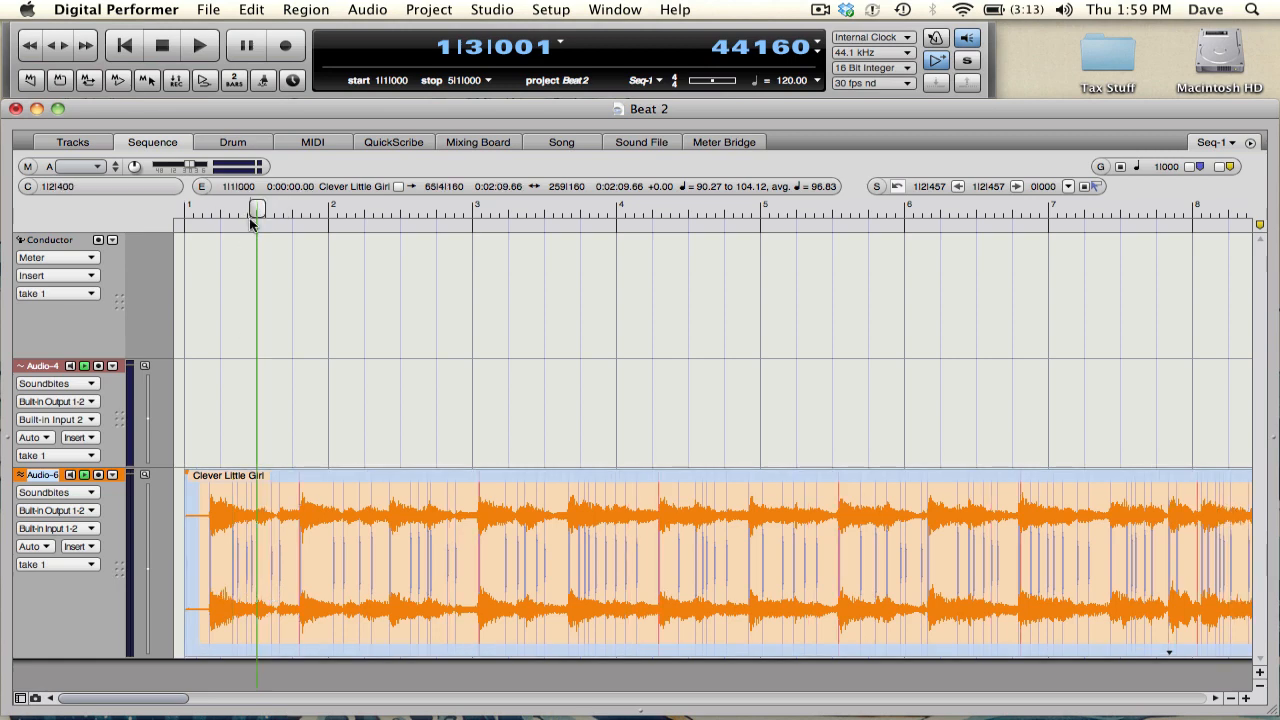
left_click_drag(257, 207, 172, 205)
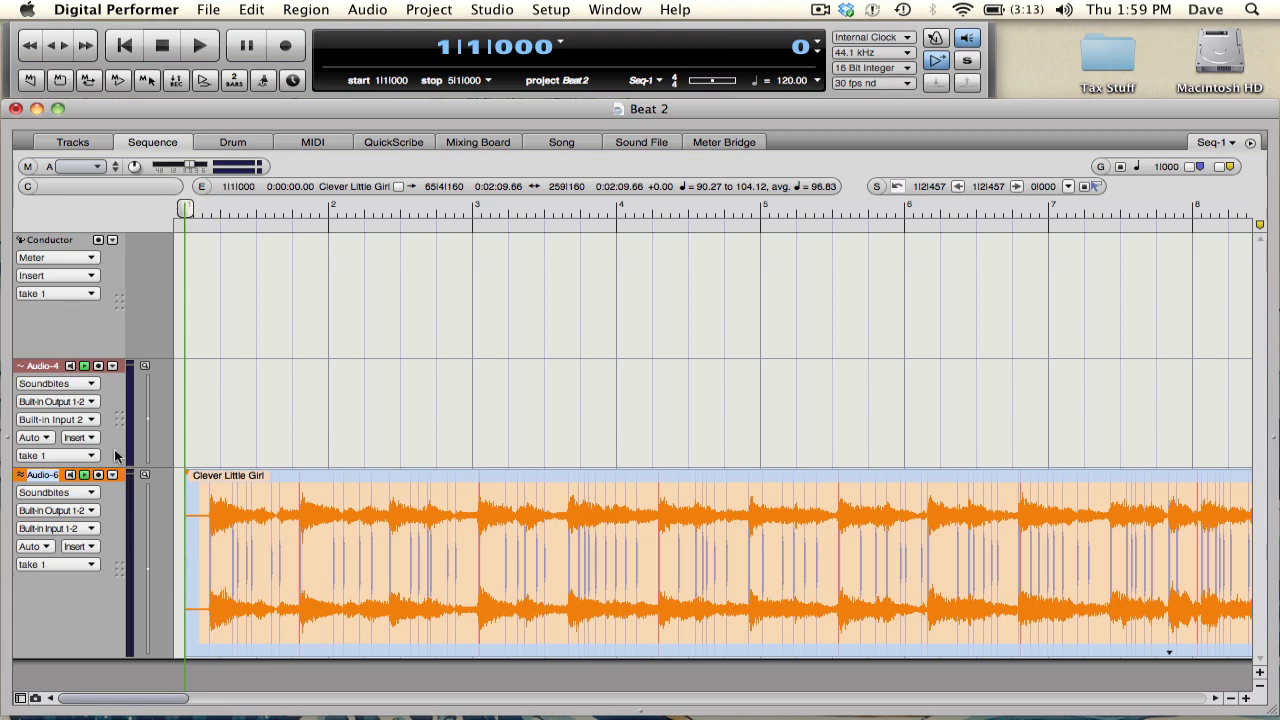
- Record-enable the Audio-4 track and record a tapped beat along with the song
left_click(45, 366)
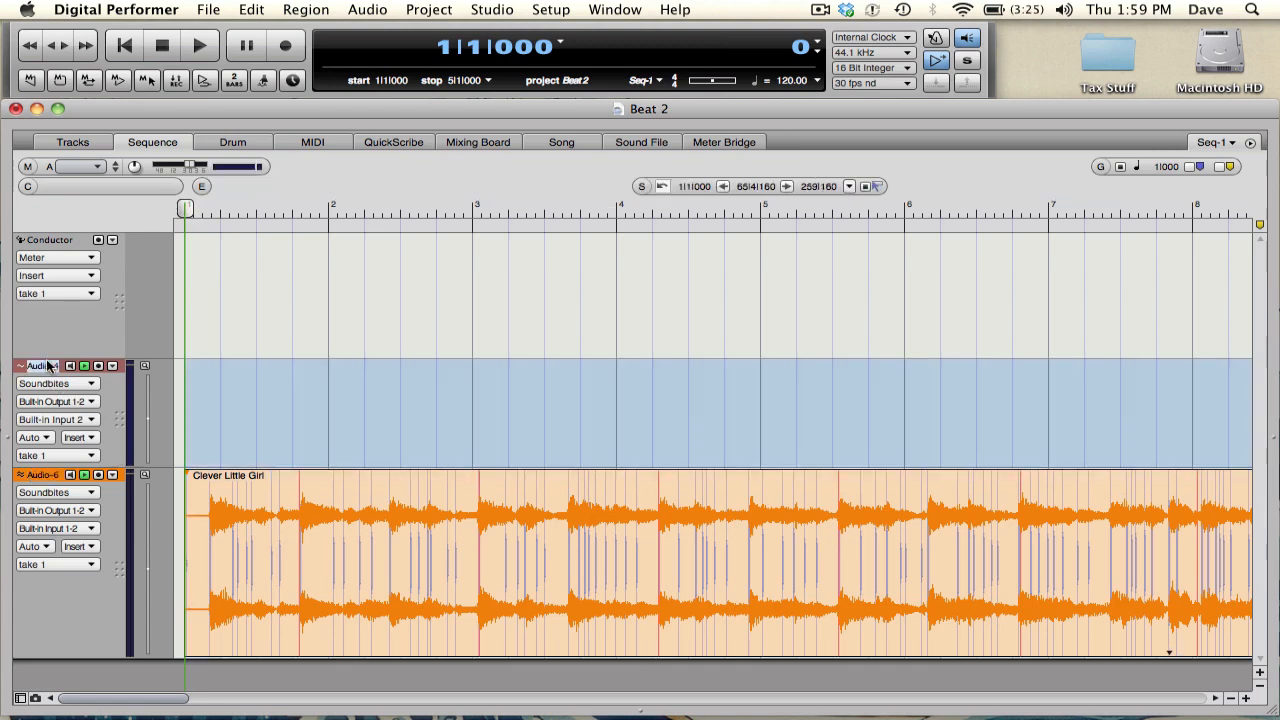
left_click(99, 367)
left_click(84, 366)
left_click(284, 48)
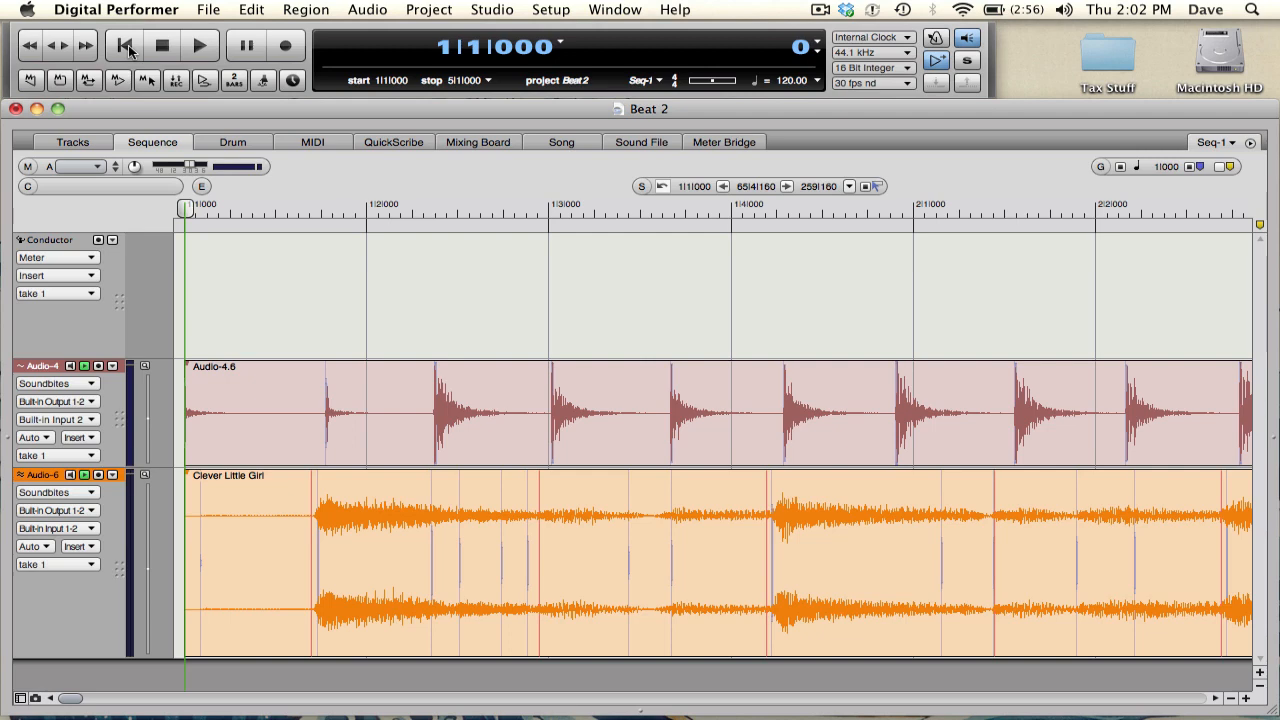
- Play back the recorded Audio-4 beats together with the song and return to the start of the sequence
key("space")
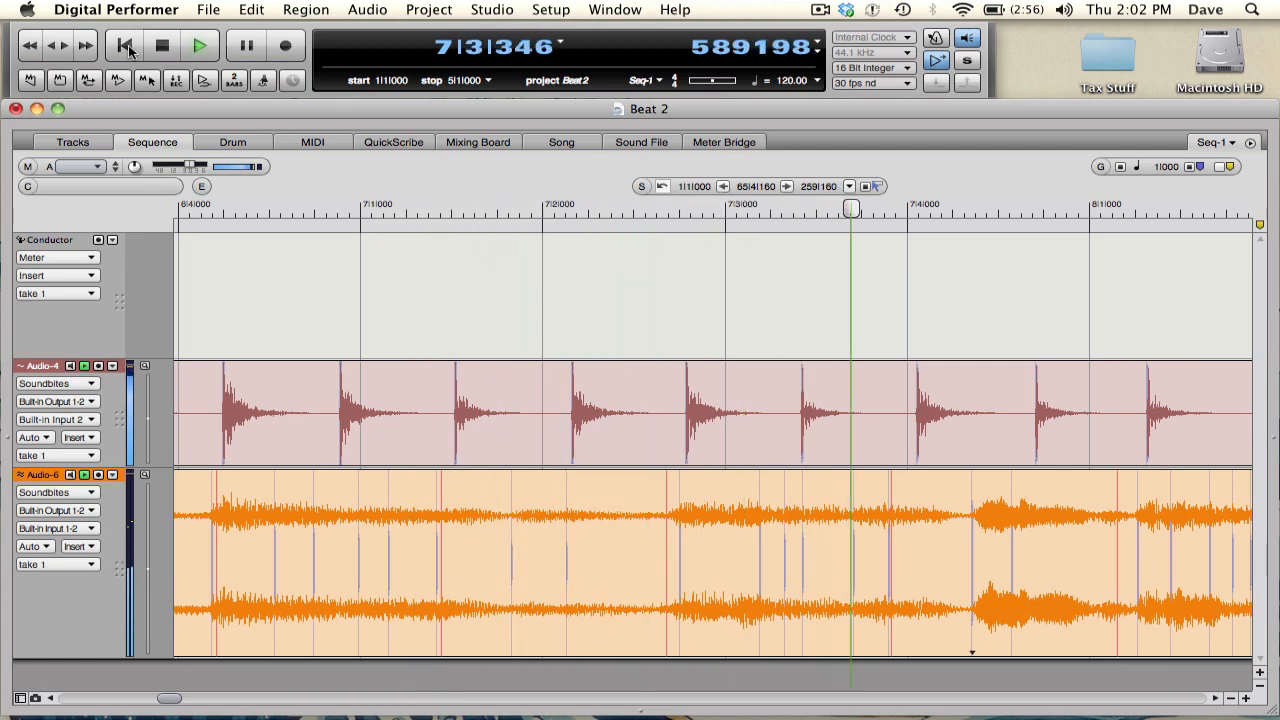
key("space")
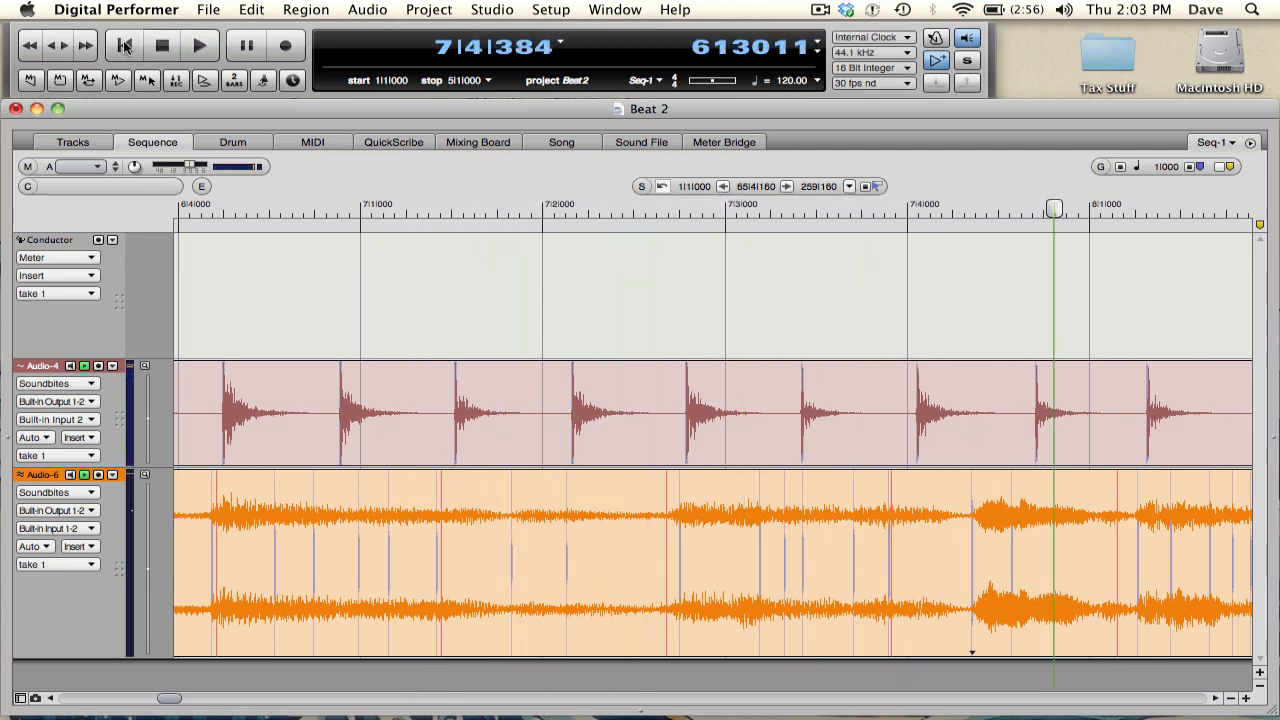
left_click(125, 46)
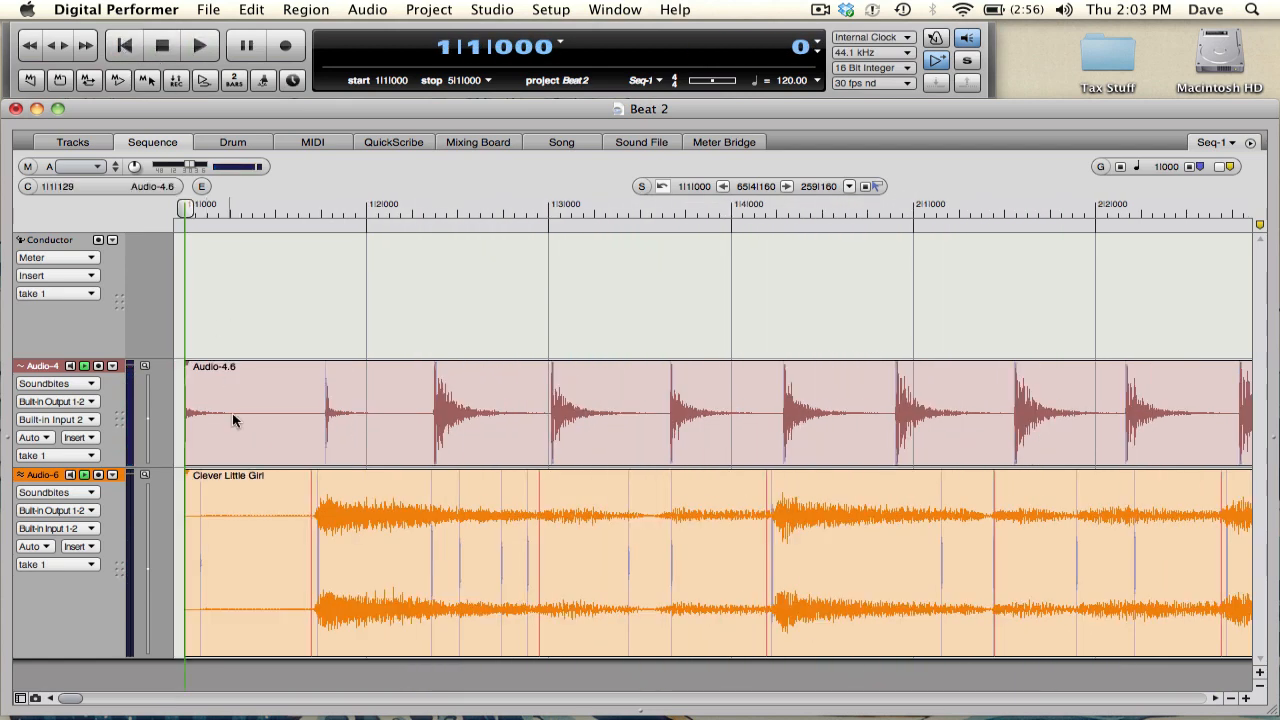
- Clear the soundbite tempo of Audio-4.6 and analyze its tempo anew from the recorded beats
left_click(300, 443)
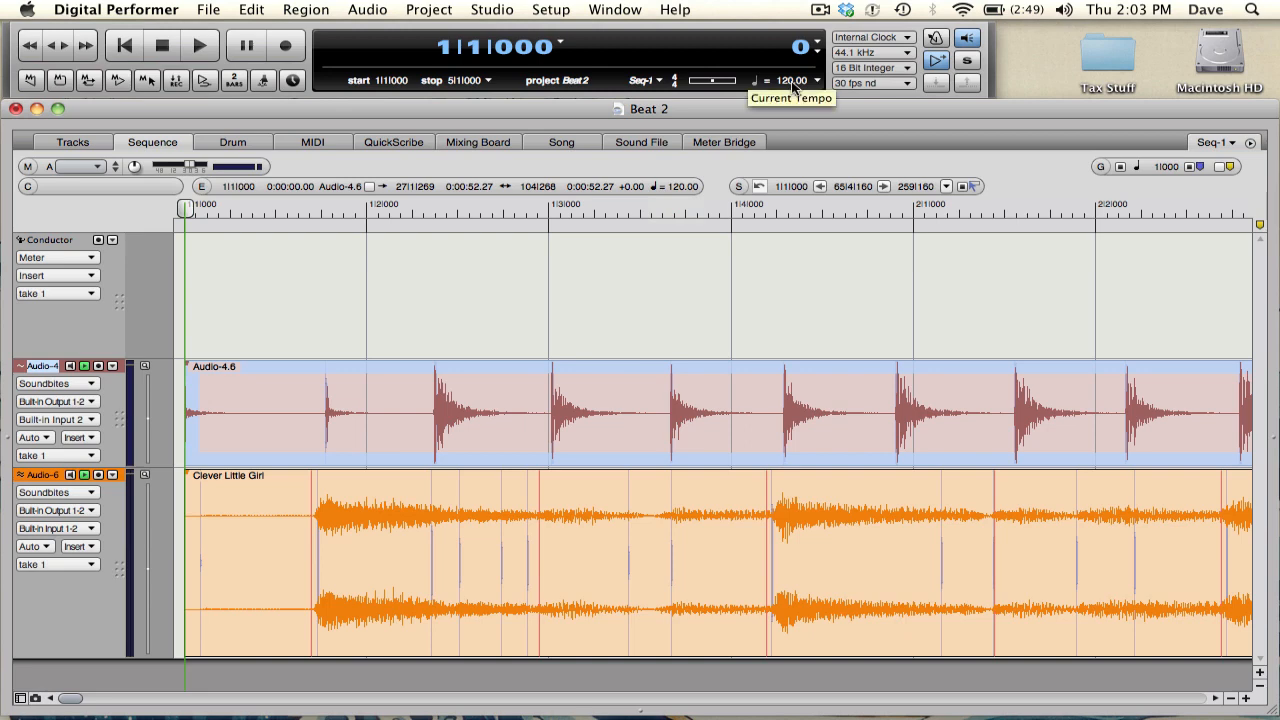
left_click(379, 7)
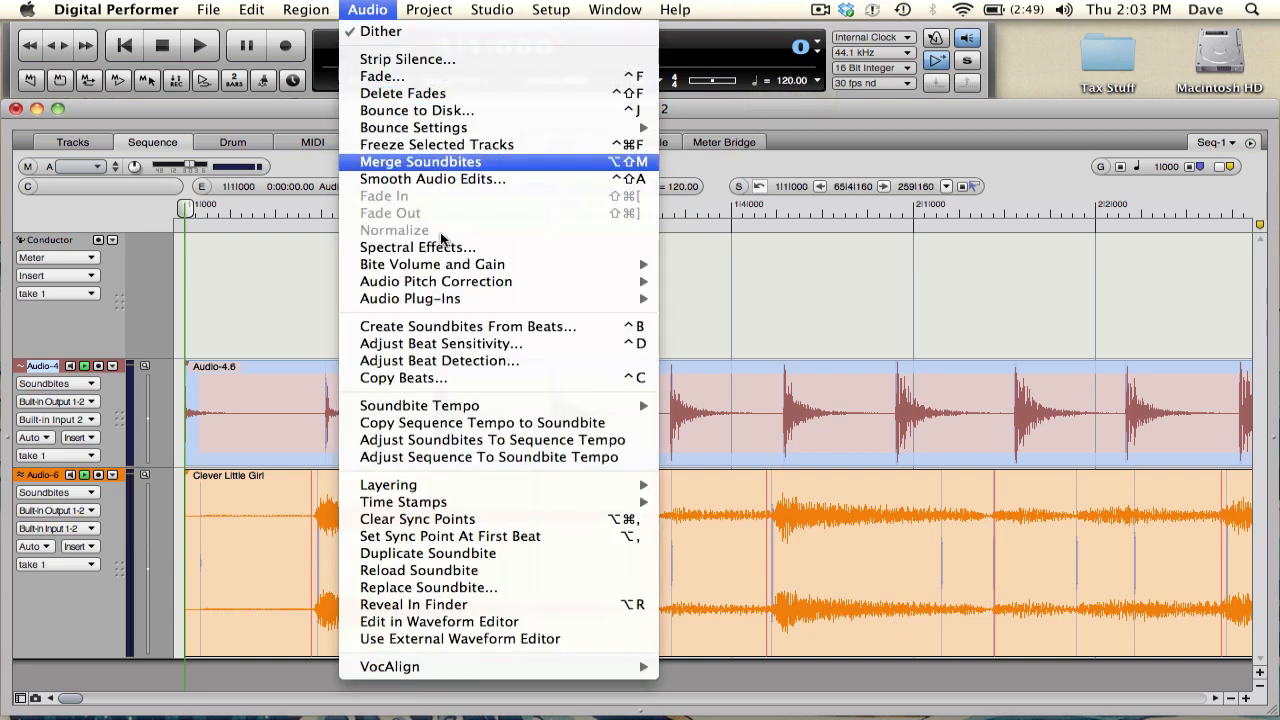
mouse_move(494, 405)
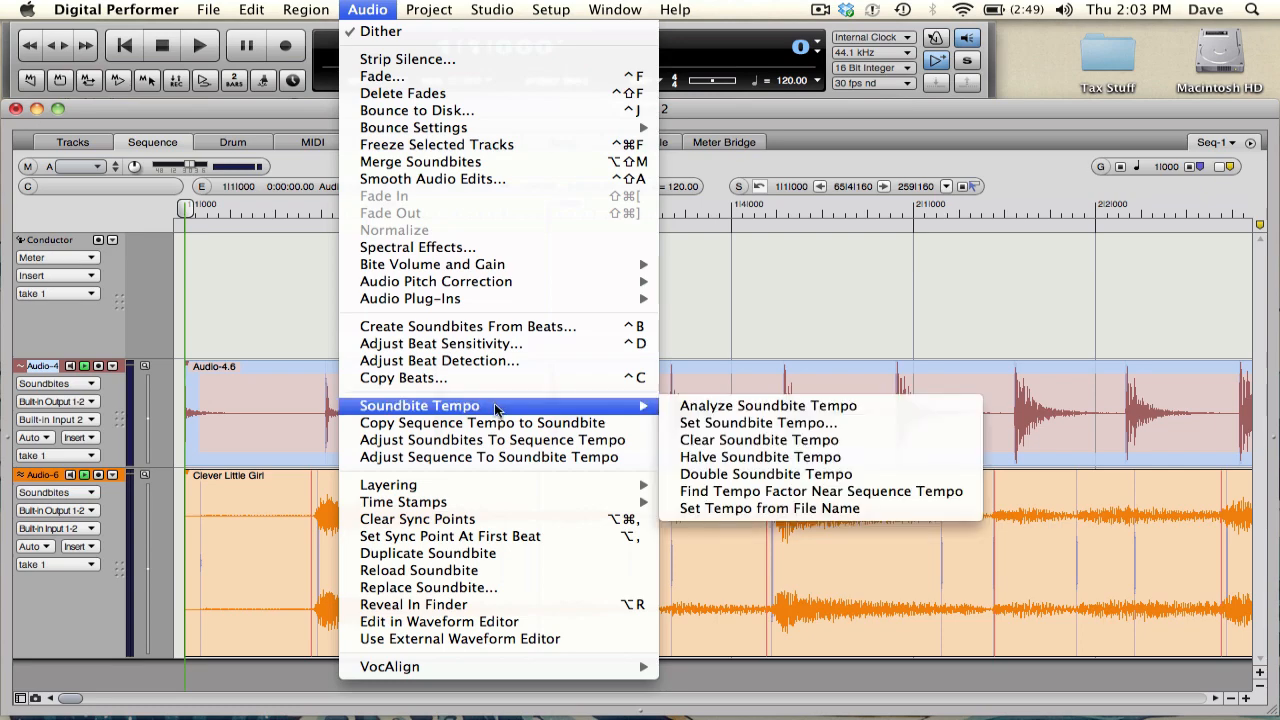
left_click(757, 441)
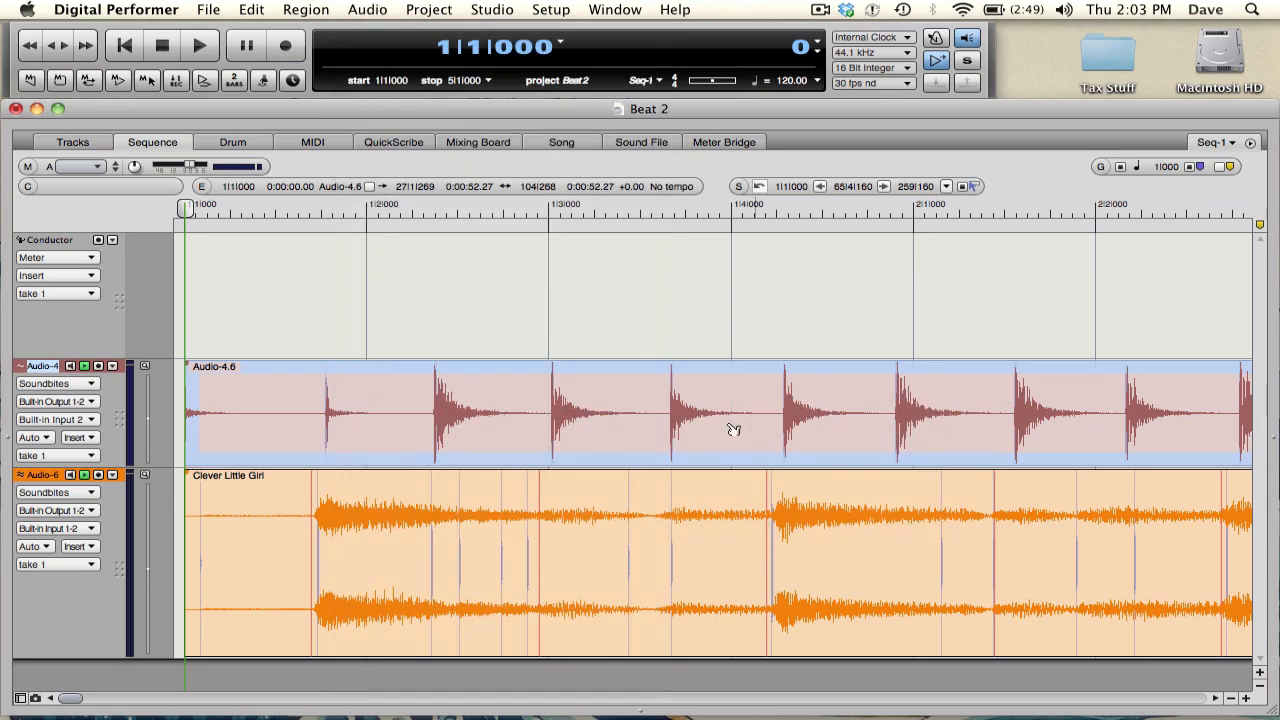
left_click(355, 9)
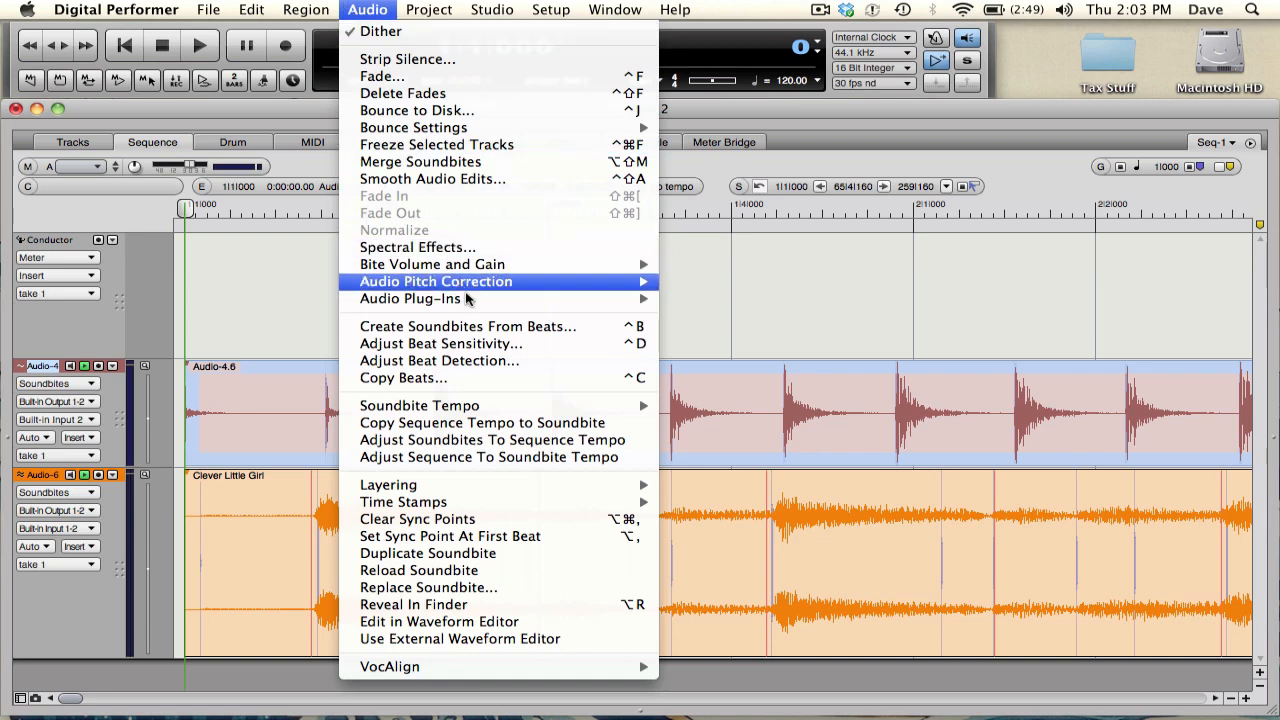
mouse_move(498, 404)
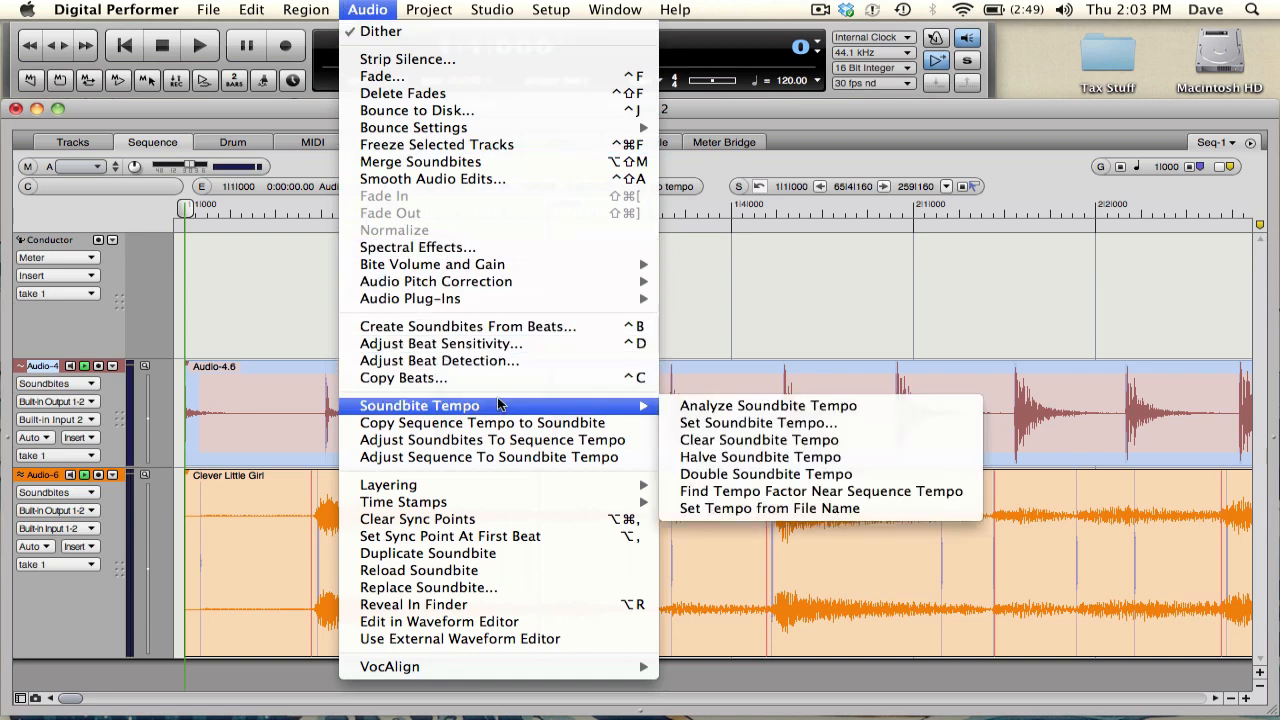
left_click(698, 410)
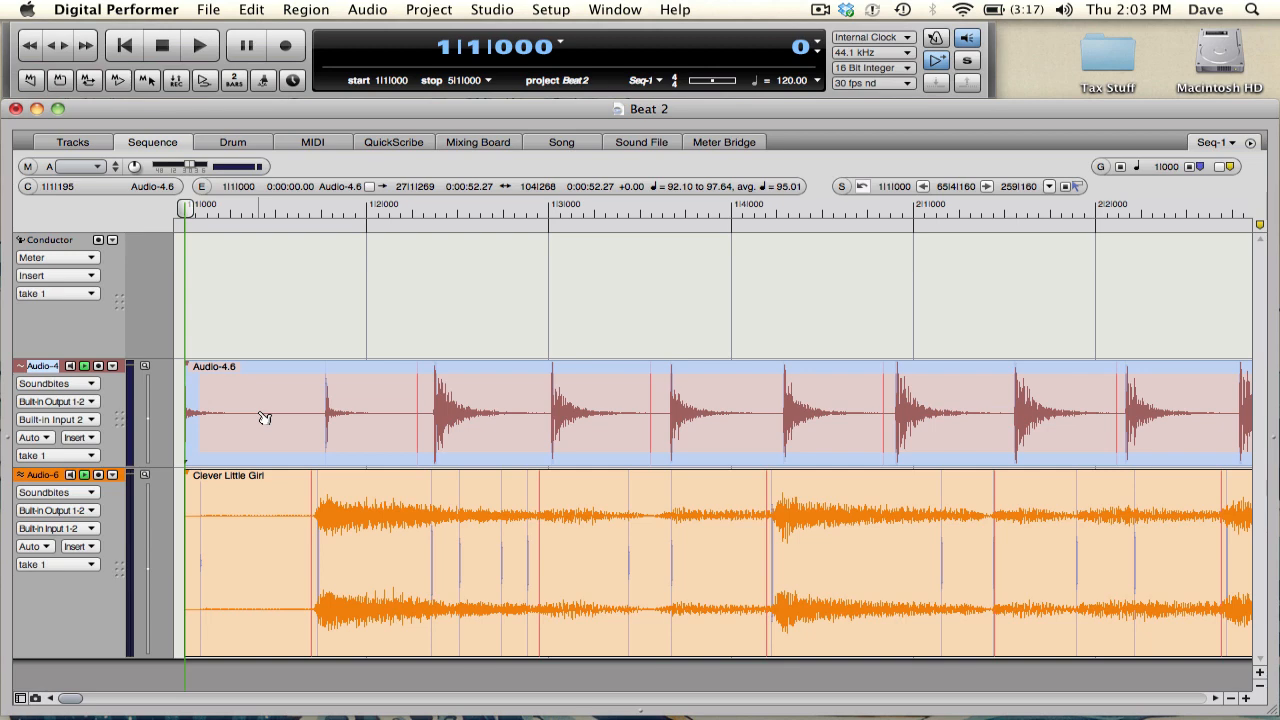
- Adjust the sequence to the Audio-4.6 soundbite tempo, switching to Conductor Track mode, and move Clever Little Girl back to 1|1|000
left_click(366, 8)
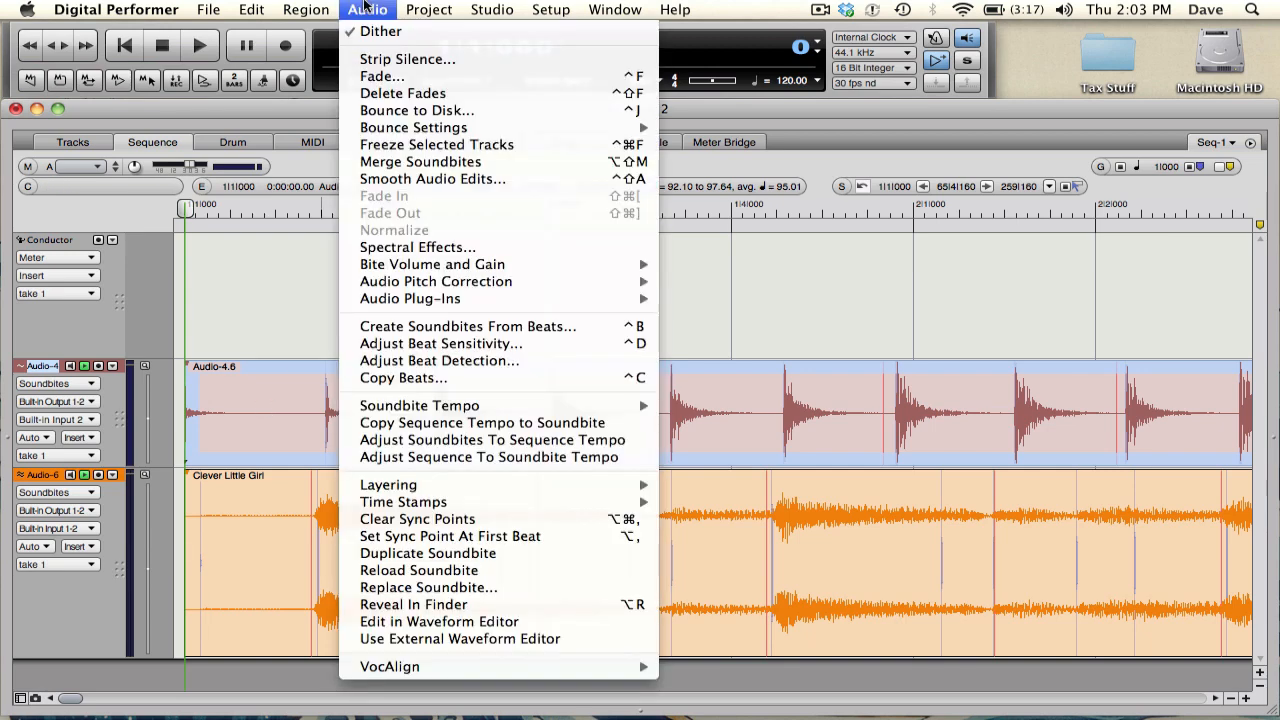
left_click(439, 457)
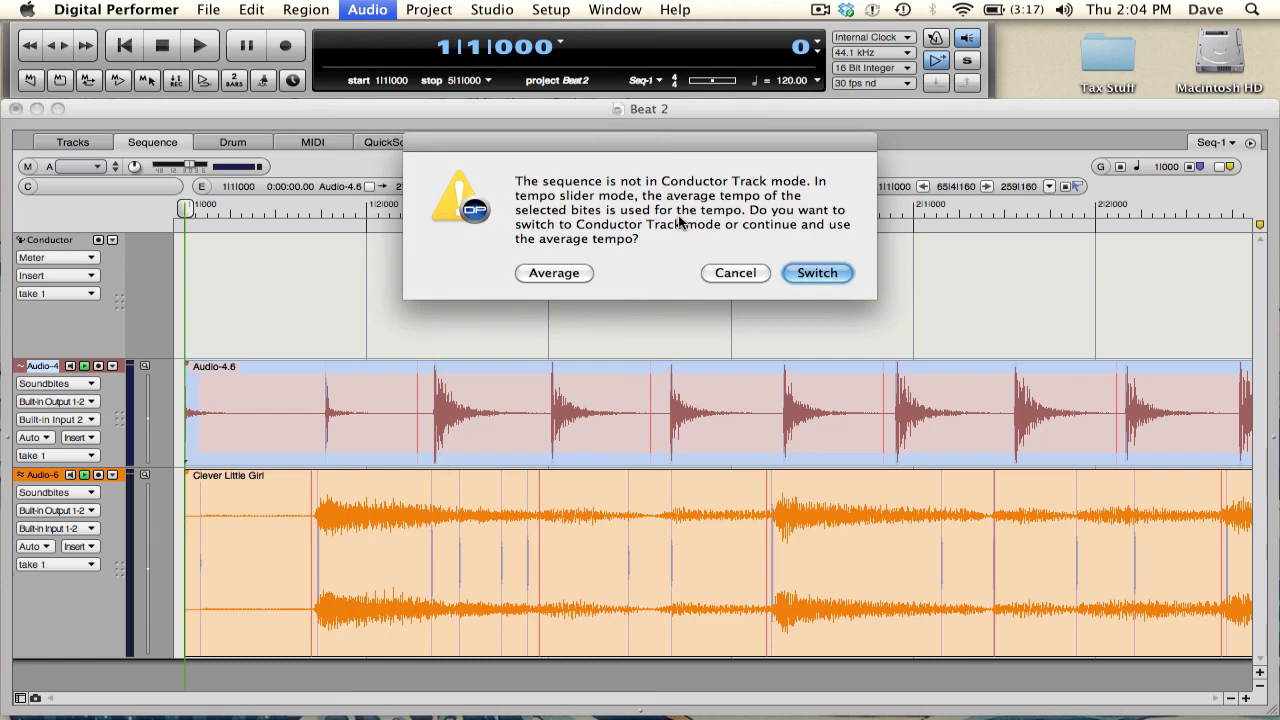
left_click(818, 274)
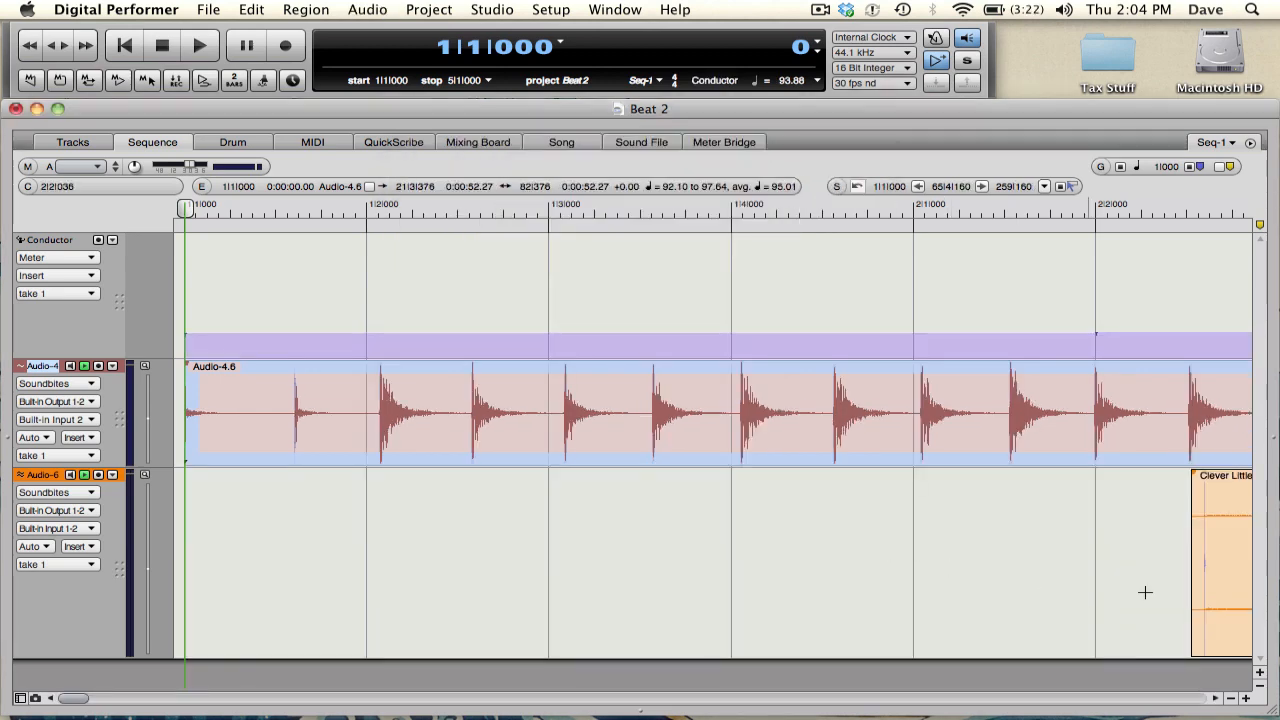
left_click(1234, 561)
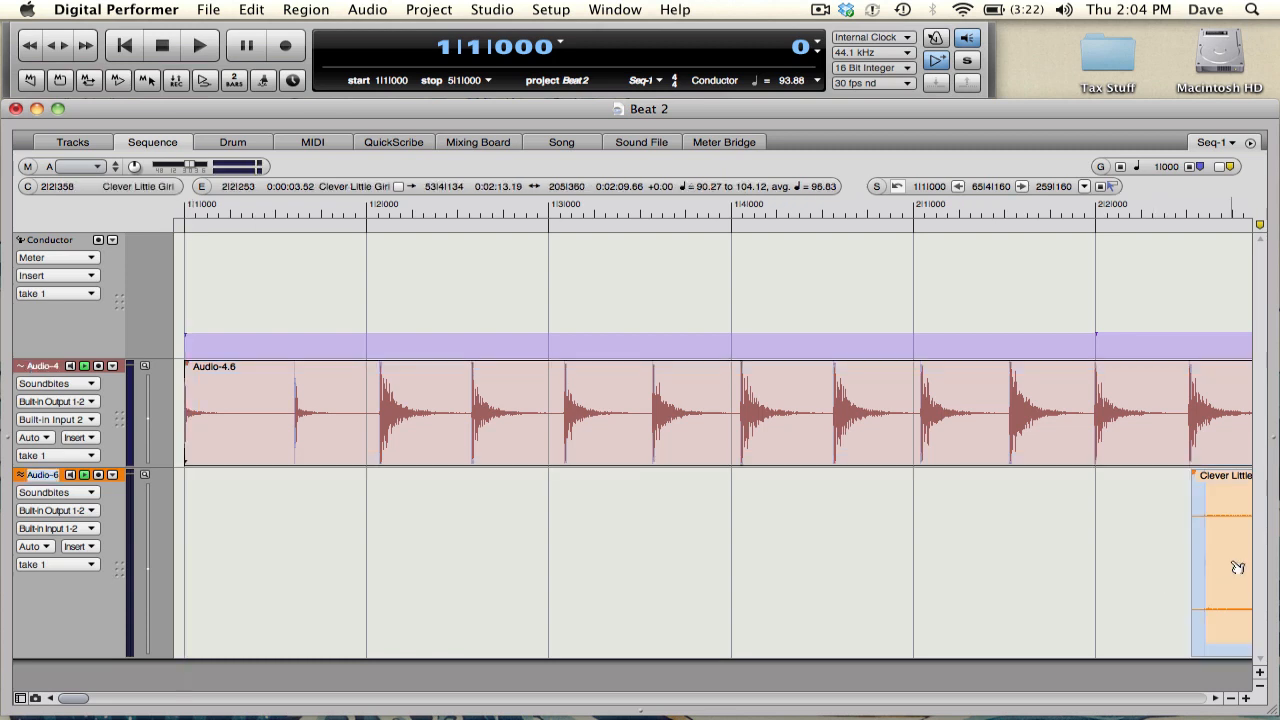
left_click_drag(1234, 563, 222, 533)
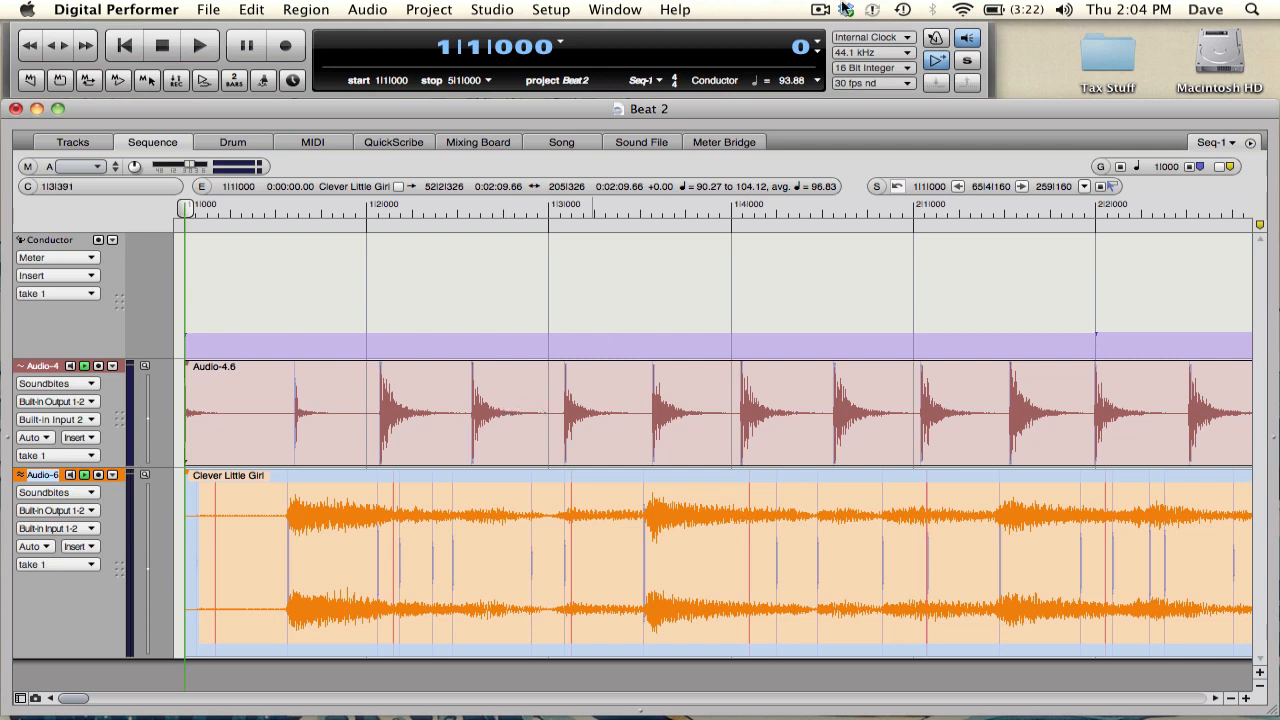
- Turn on the metronome click, disable playback of Audio-4 and check the song against the click
left_click(931, 38)
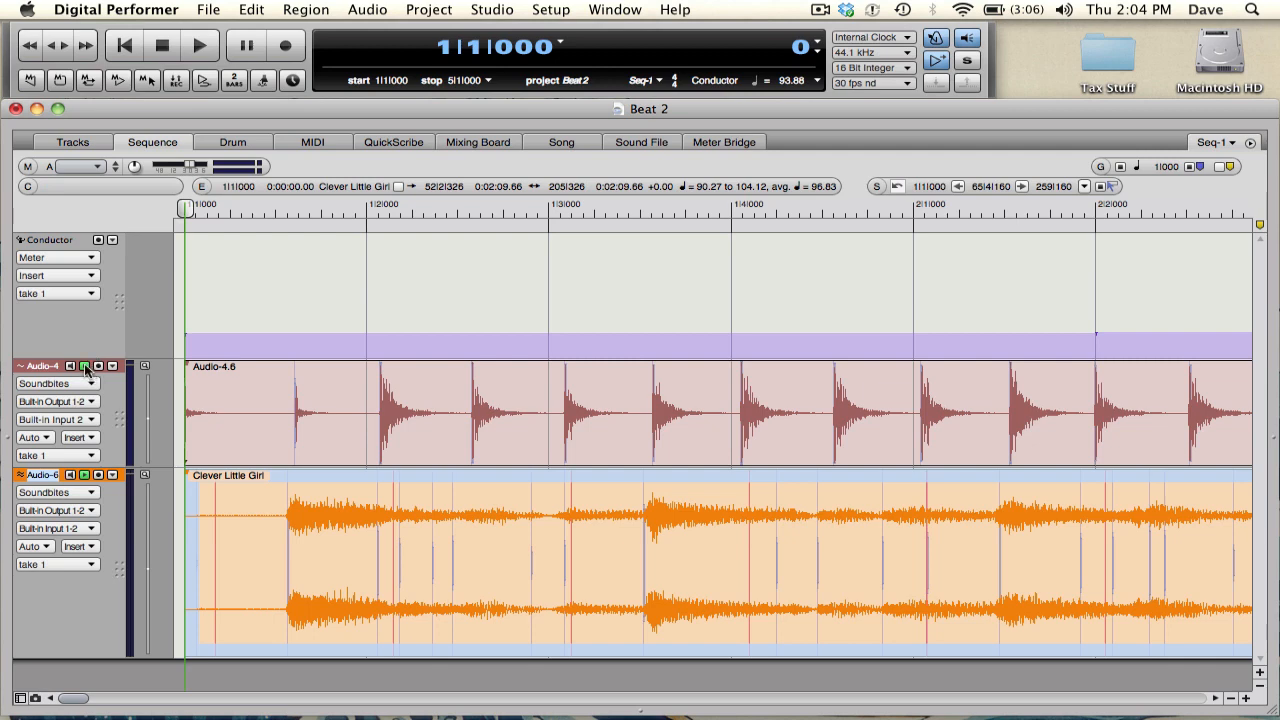
key("space")
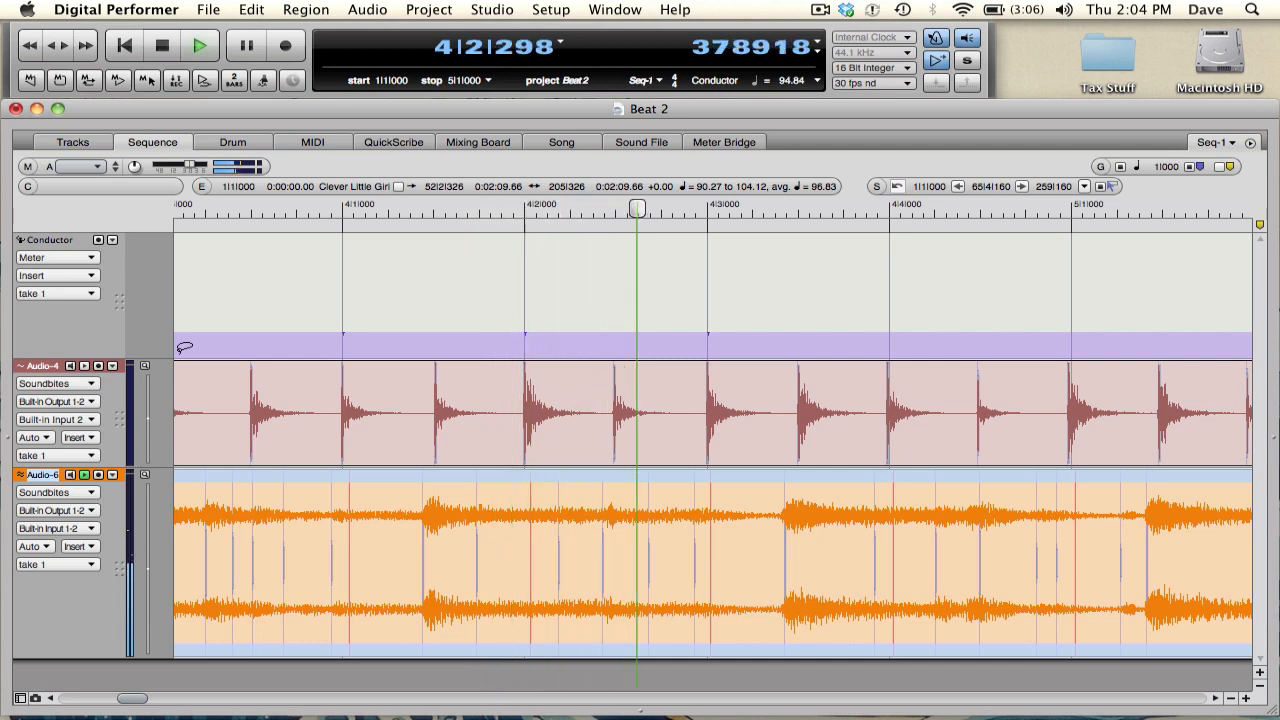
key("space")
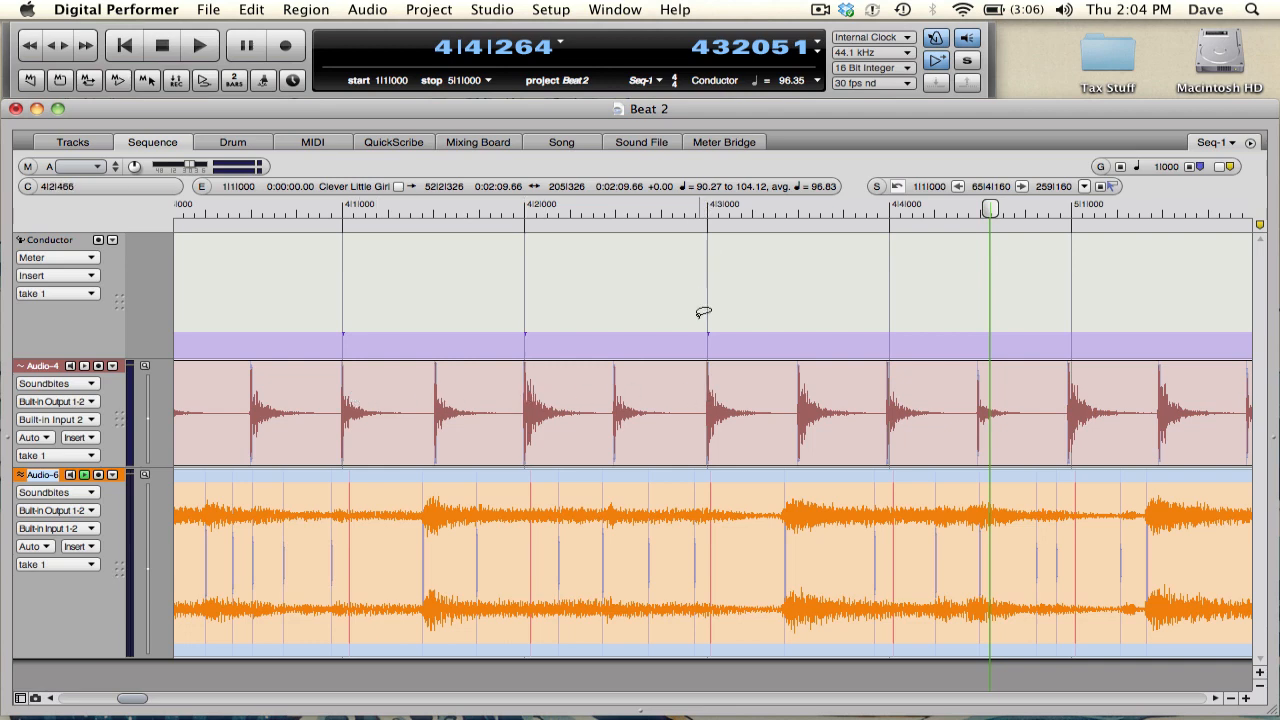
scroll(700, 412, "left", 15)
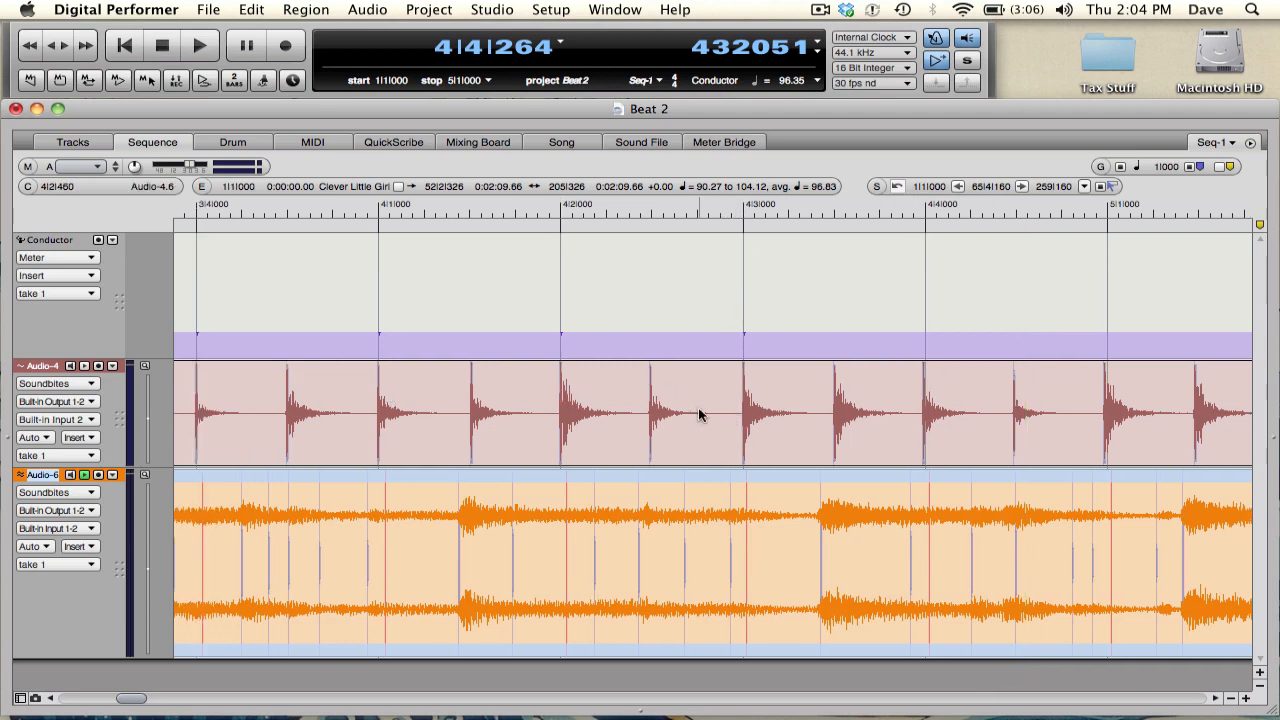
scroll(700, 414, "left", 10)
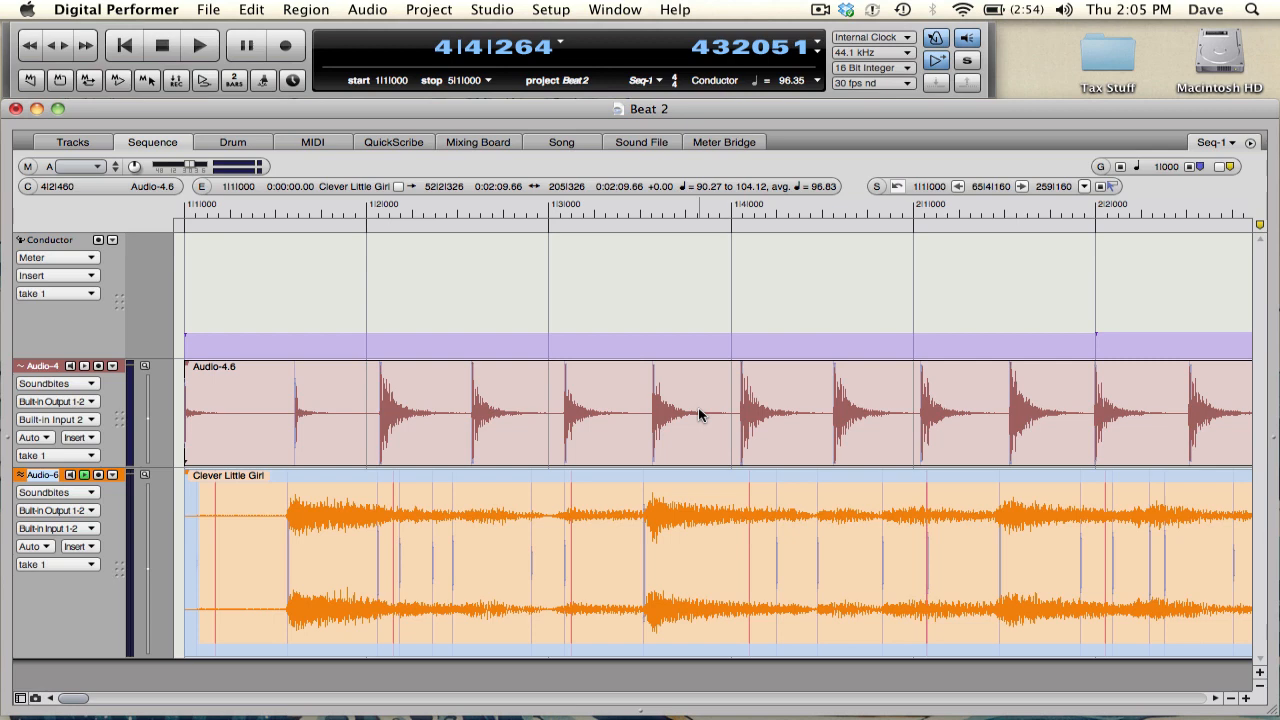
- Select Audio-4.6 and set up Adjust Beats to adjust beats, moving one beat at a time
left_click(700, 411)
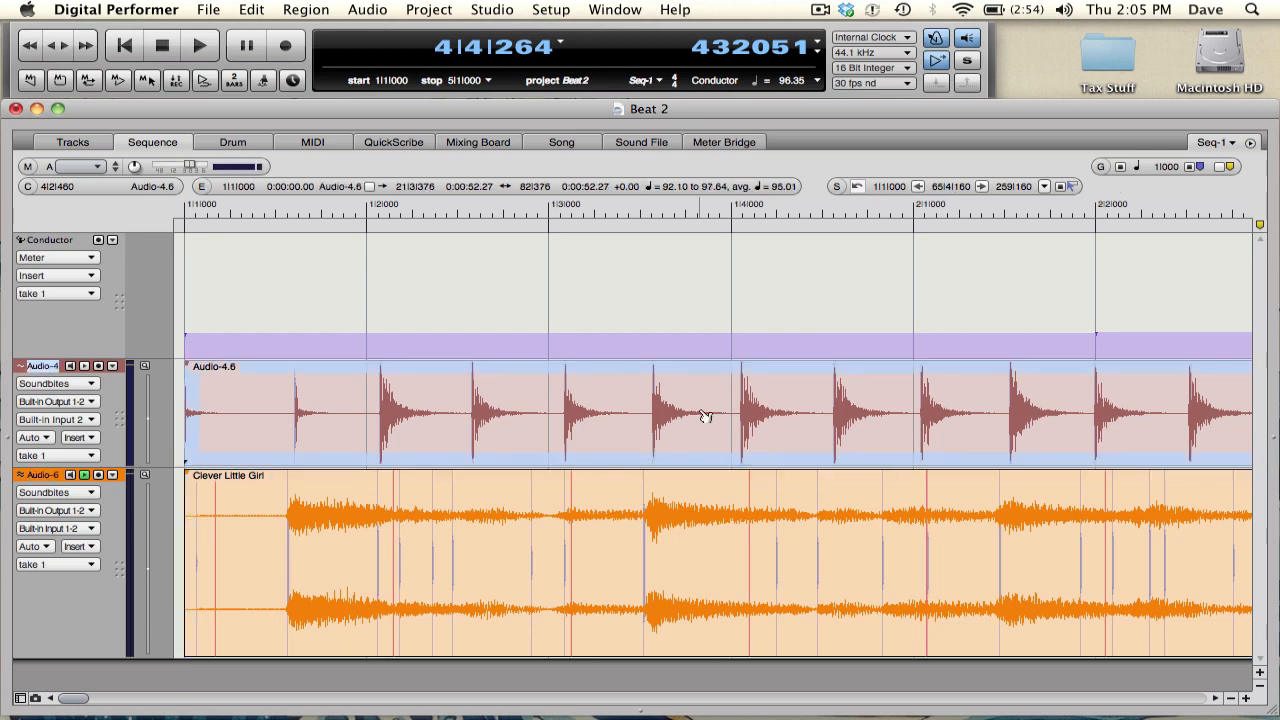
left_click(432, 8)
mouse_move(442, 104)
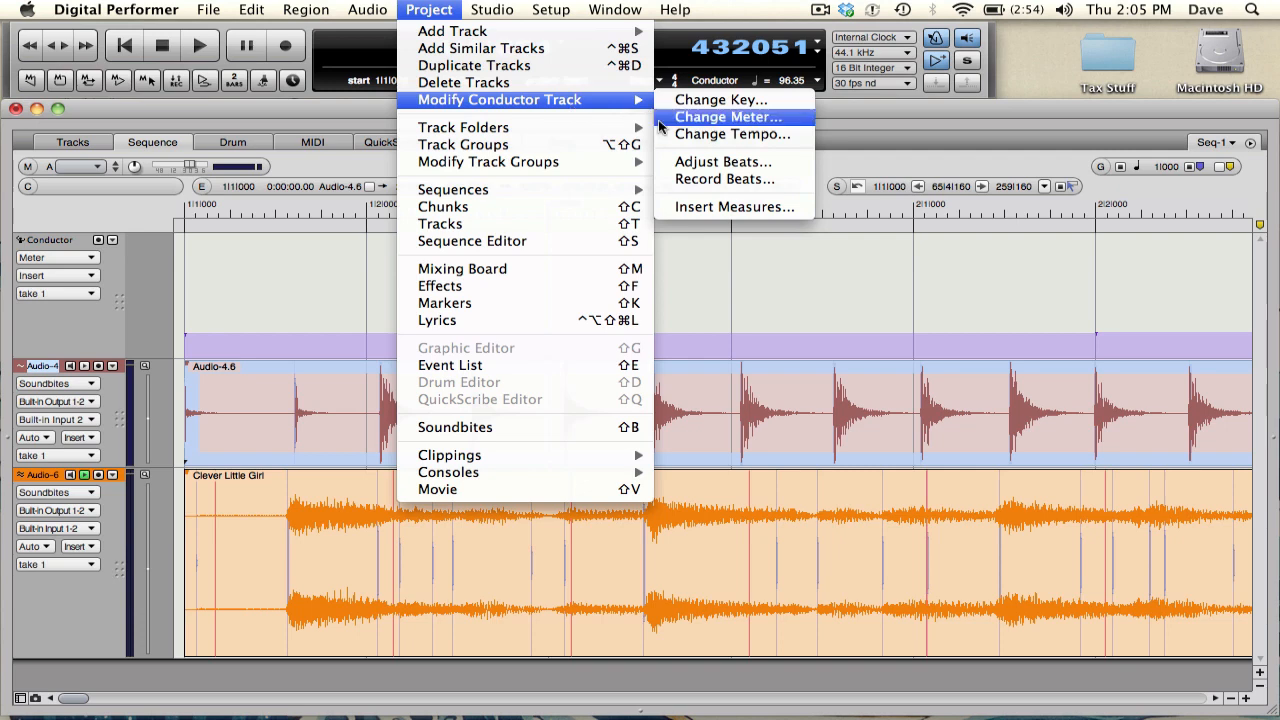
left_click(661, 165)
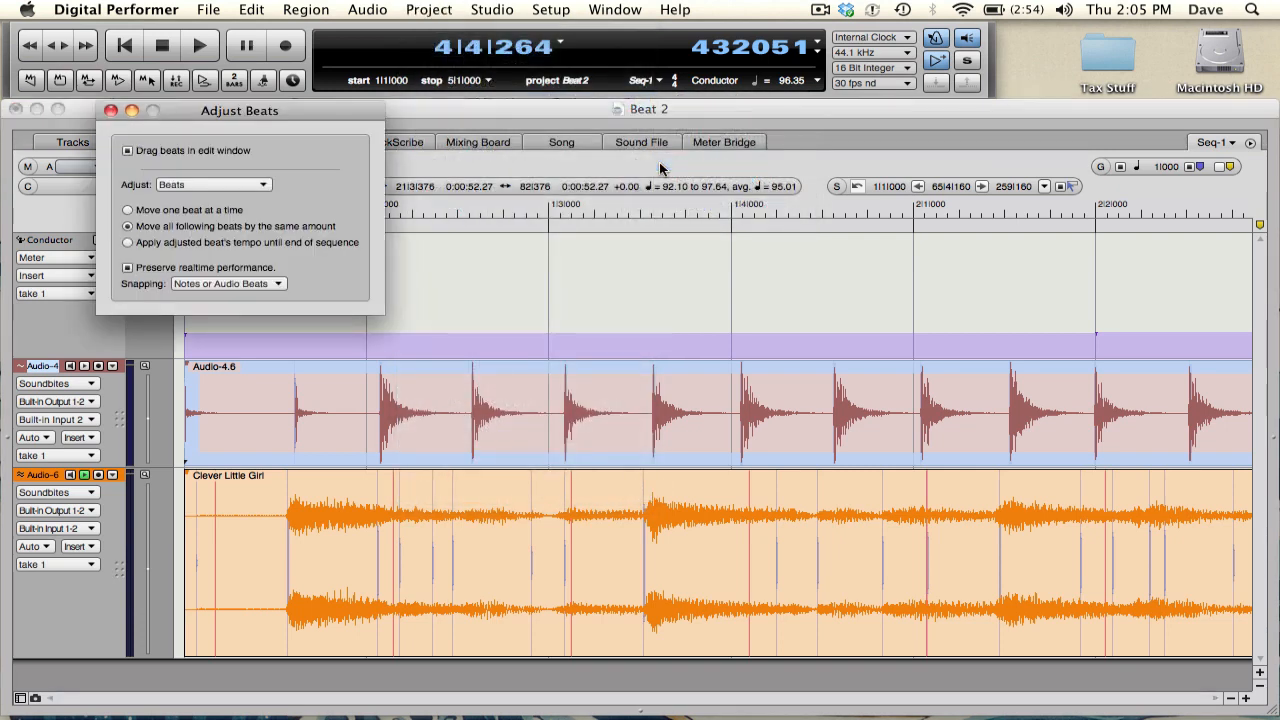
left_click_drag(308, 115, 1150, 16)
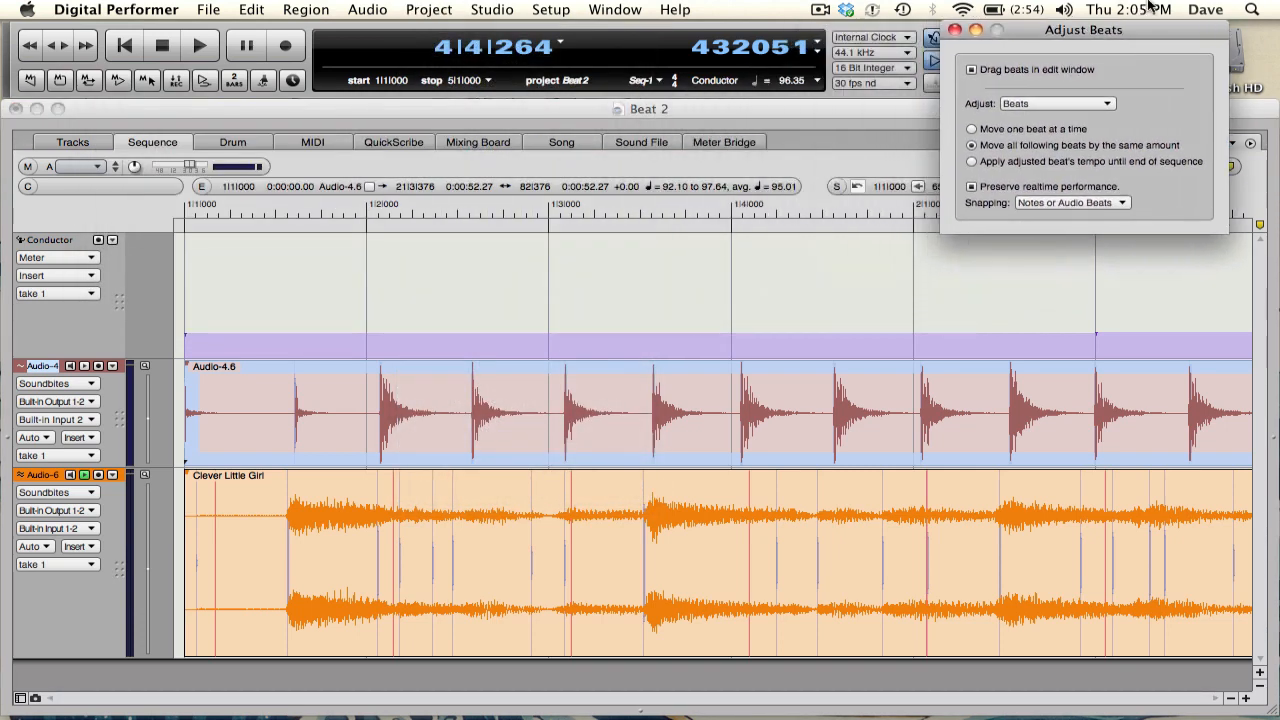
left_click(1055, 103)
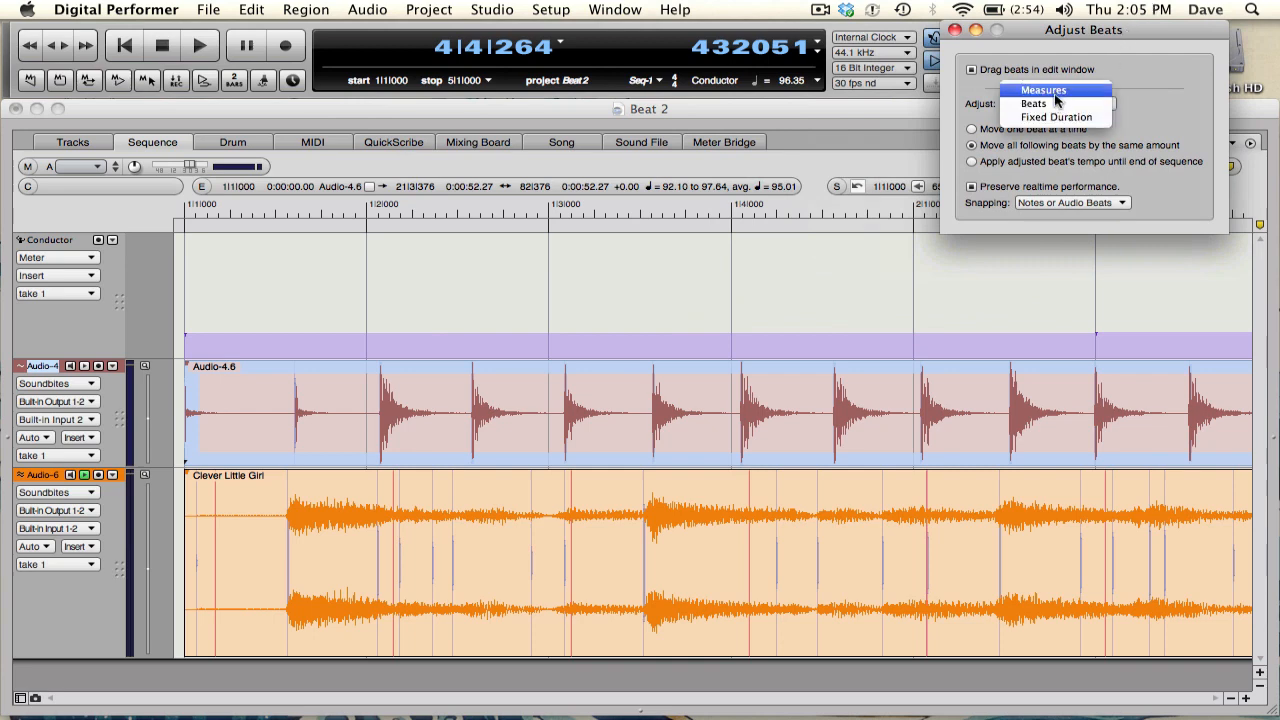
left_click(1052, 103)
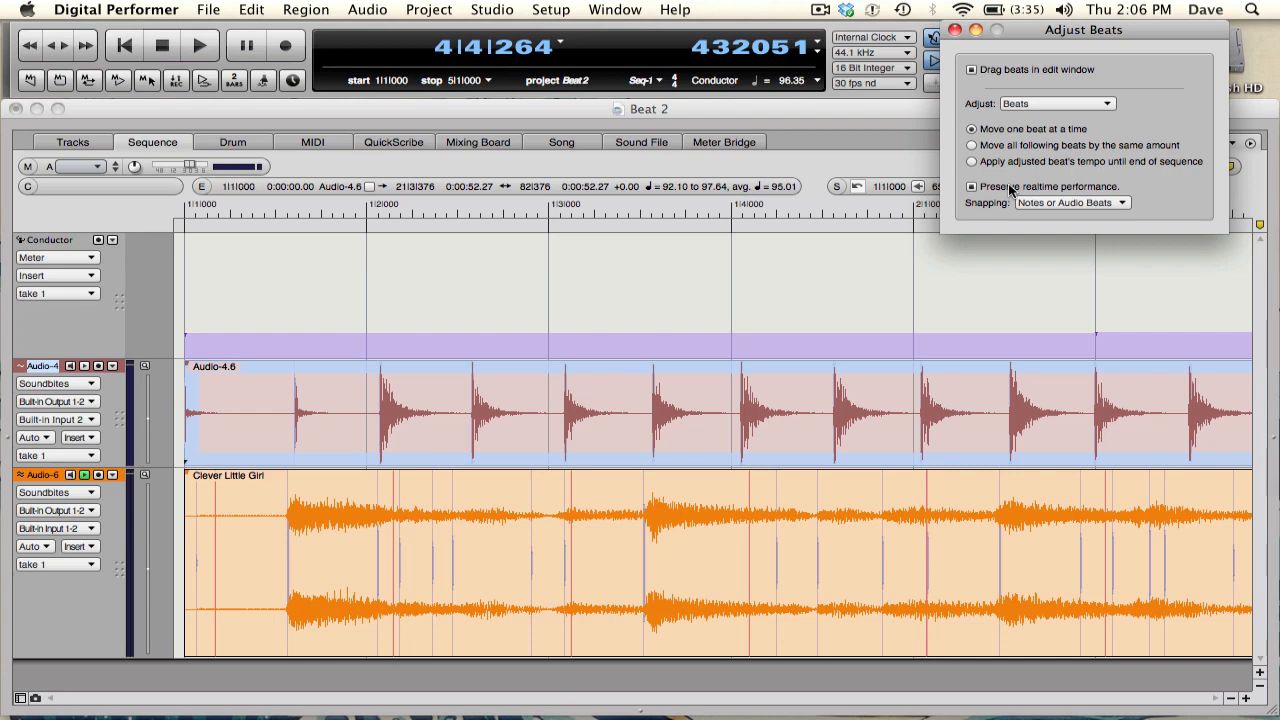
- Align the beat lines 1|2, 1|3, 1|4, 2|1 and 2|3 with the matching recorded hits in Audio-4.6
left_click(365, 207)
left_click_drag(365, 207, 378, 207)
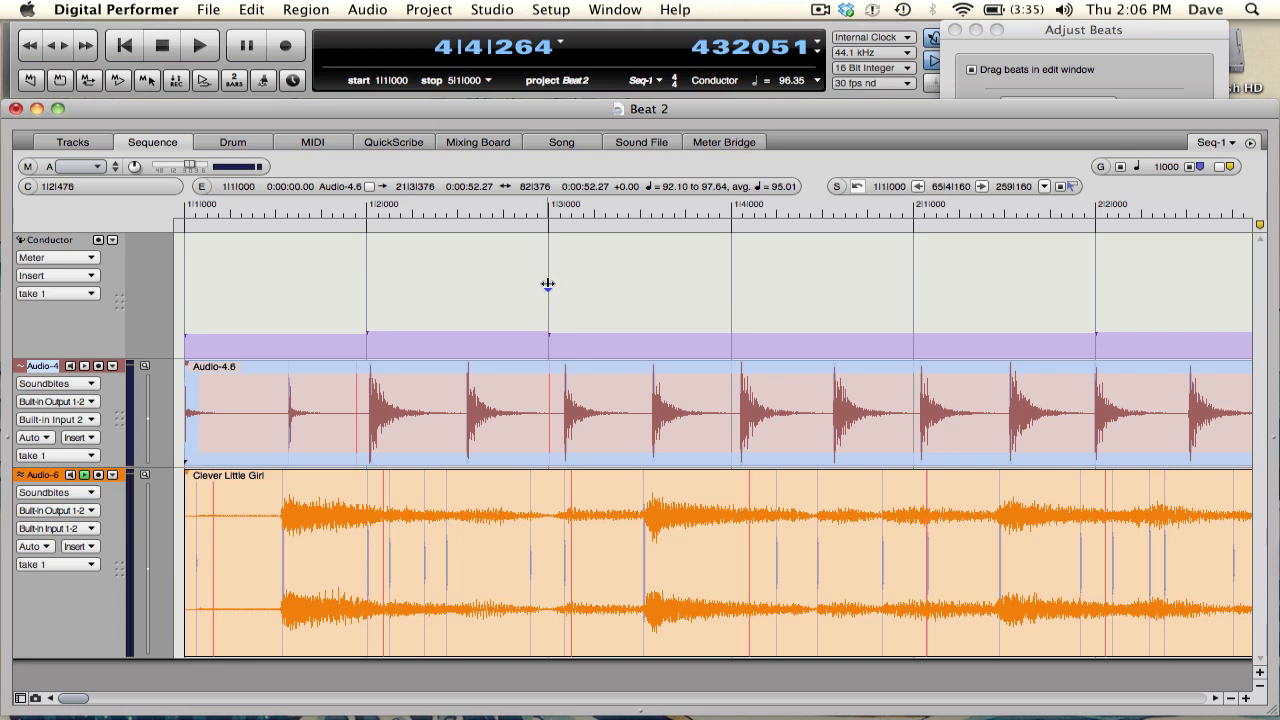
left_click_drag(548, 285, 563, 284)
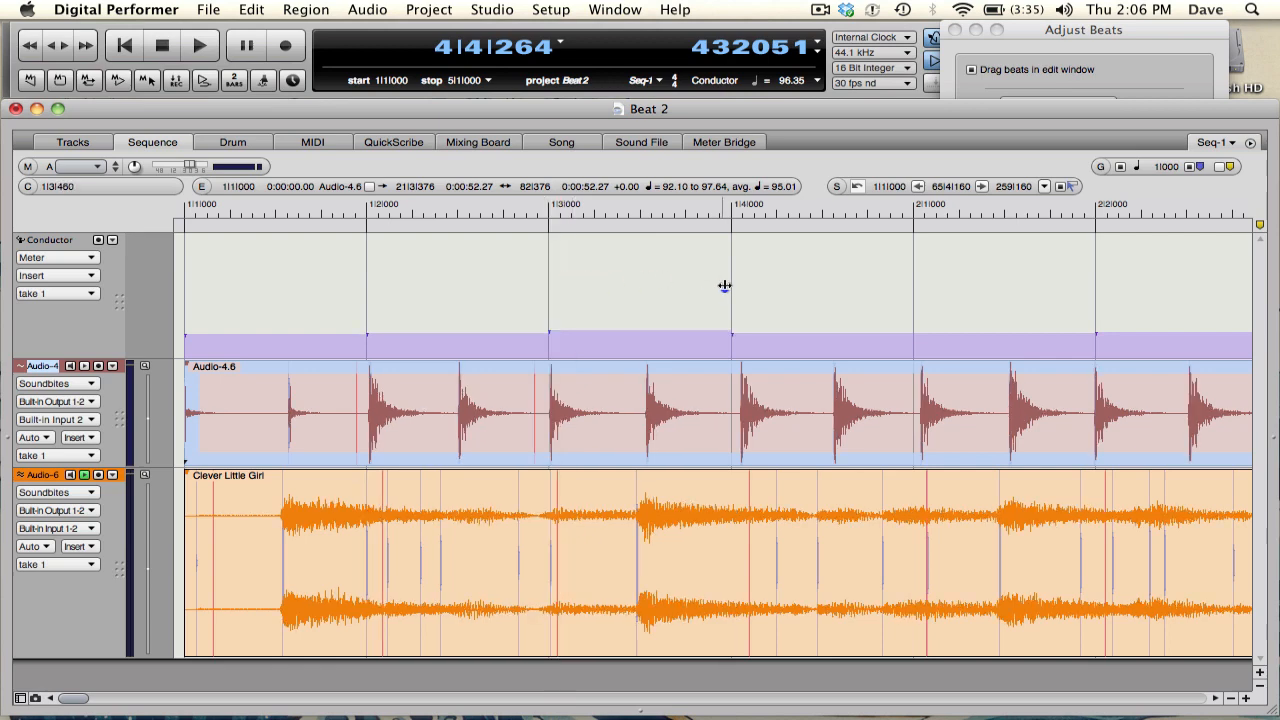
left_click_drag(730, 286, 740, 291)
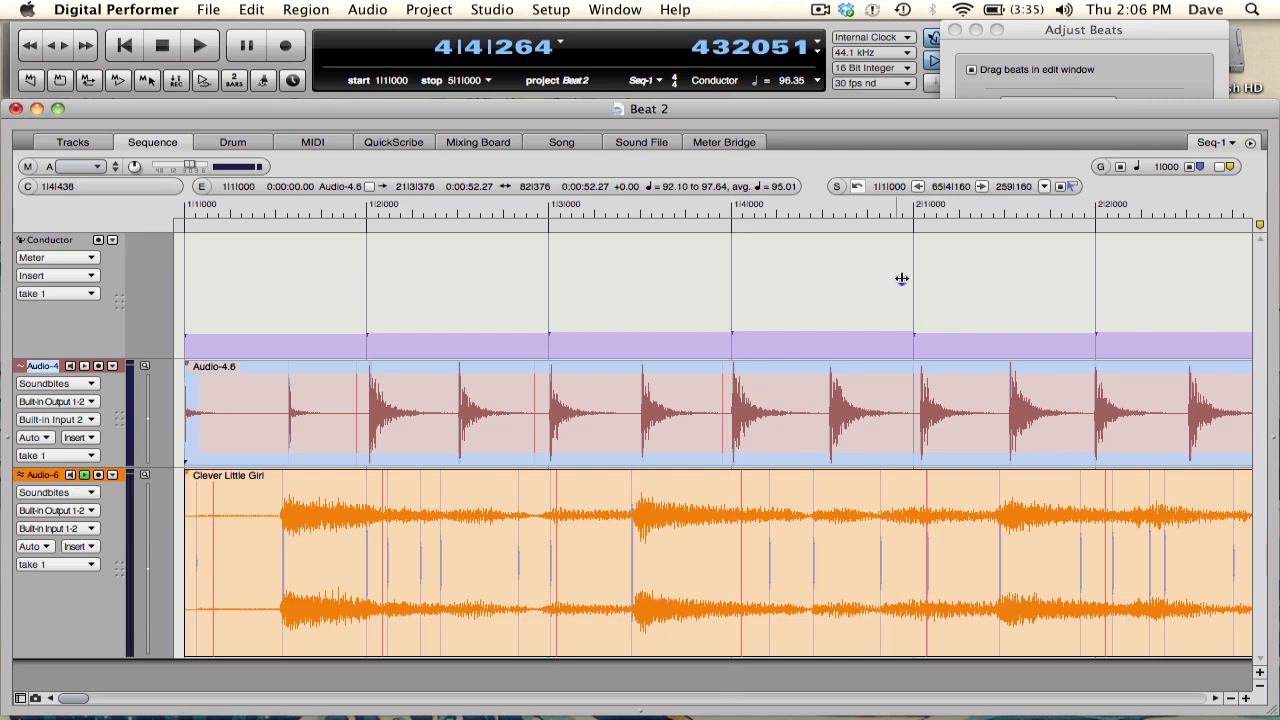
left_click_drag(914, 283, 918, 286)
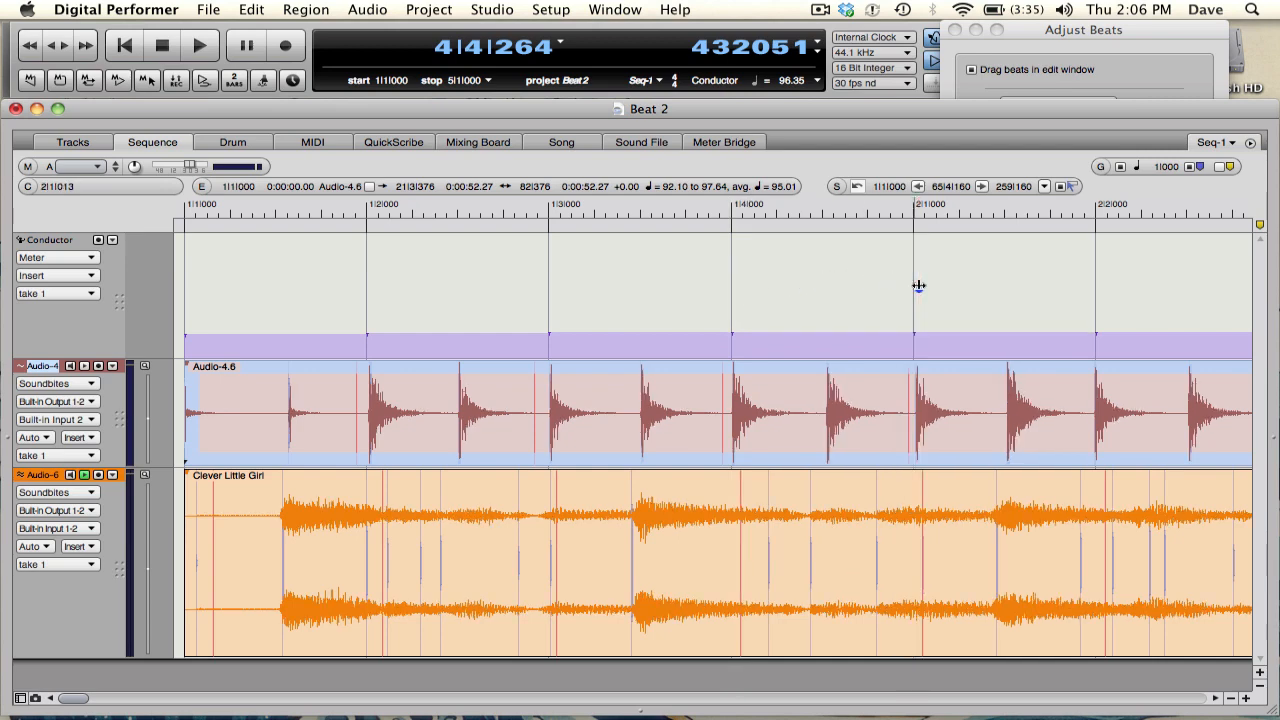
scroll(993, 280, "right", 3)
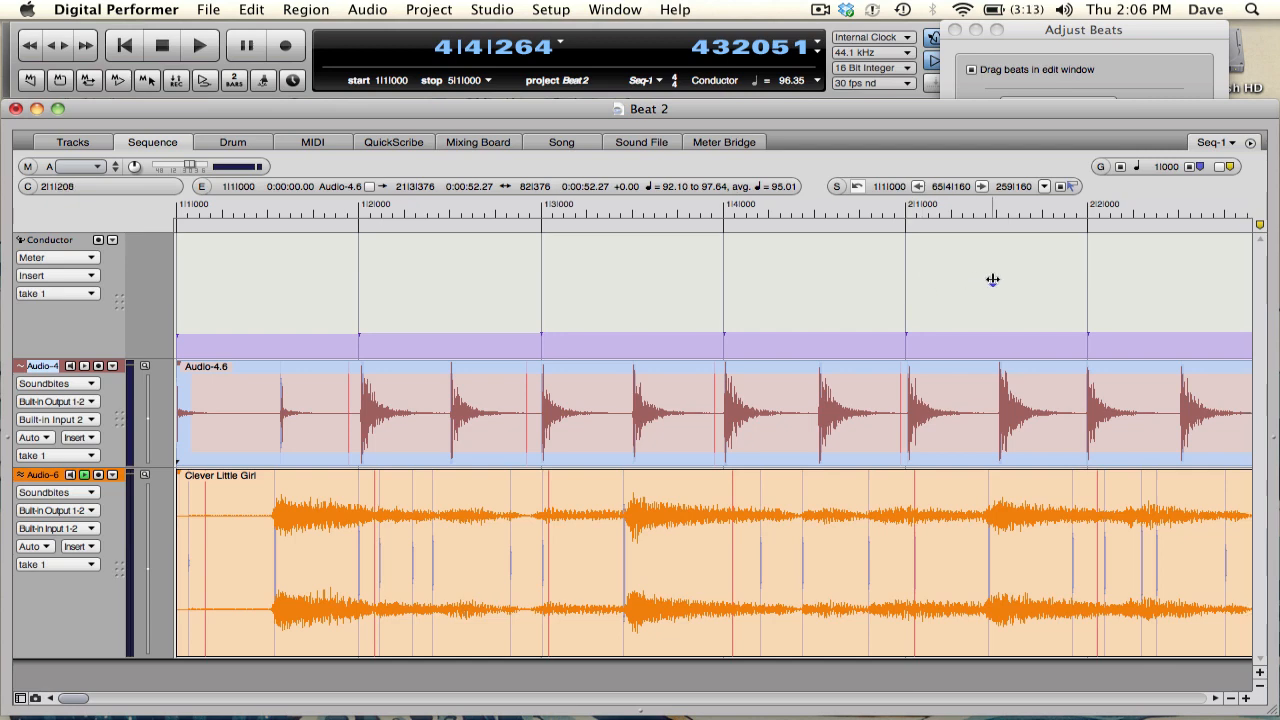
scroll(993, 280, "right", 10)
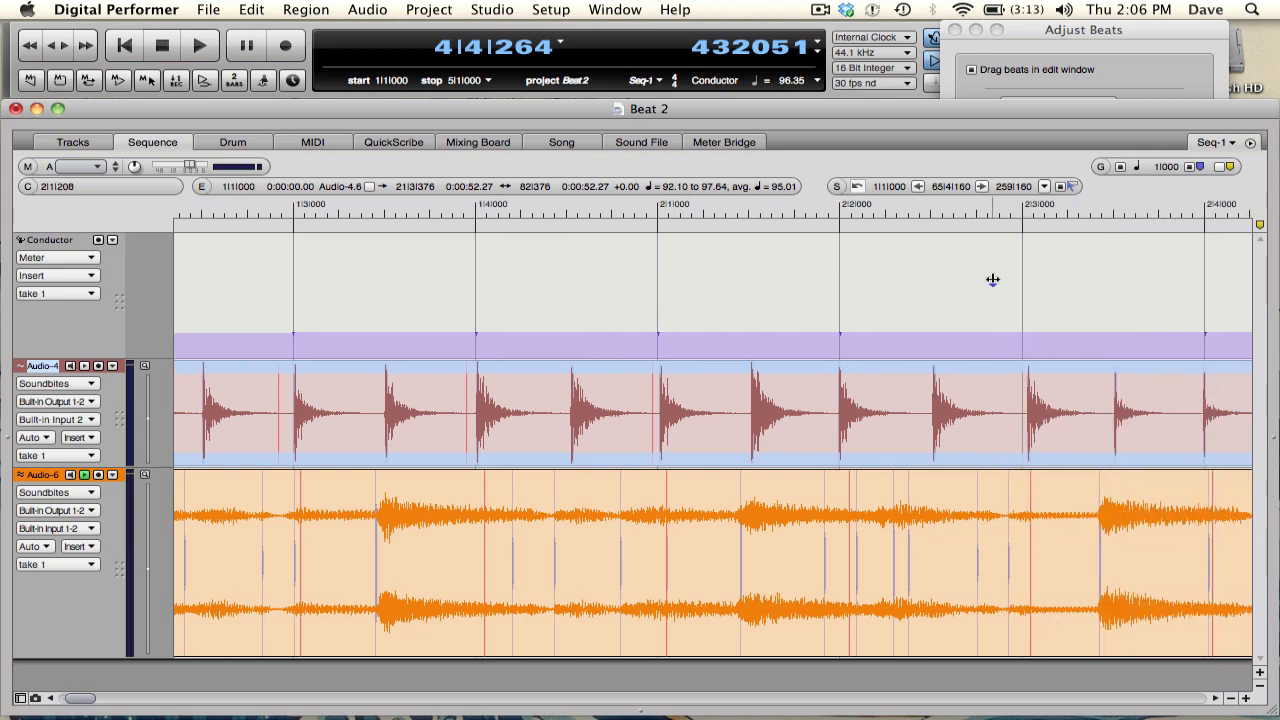
left_click_drag(1025, 286, 1028, 286)
- Examine the alignment of the following beat lines with the Audio-4.6 hits through the start of measure 4
scroll(1028, 286, "right", 12)
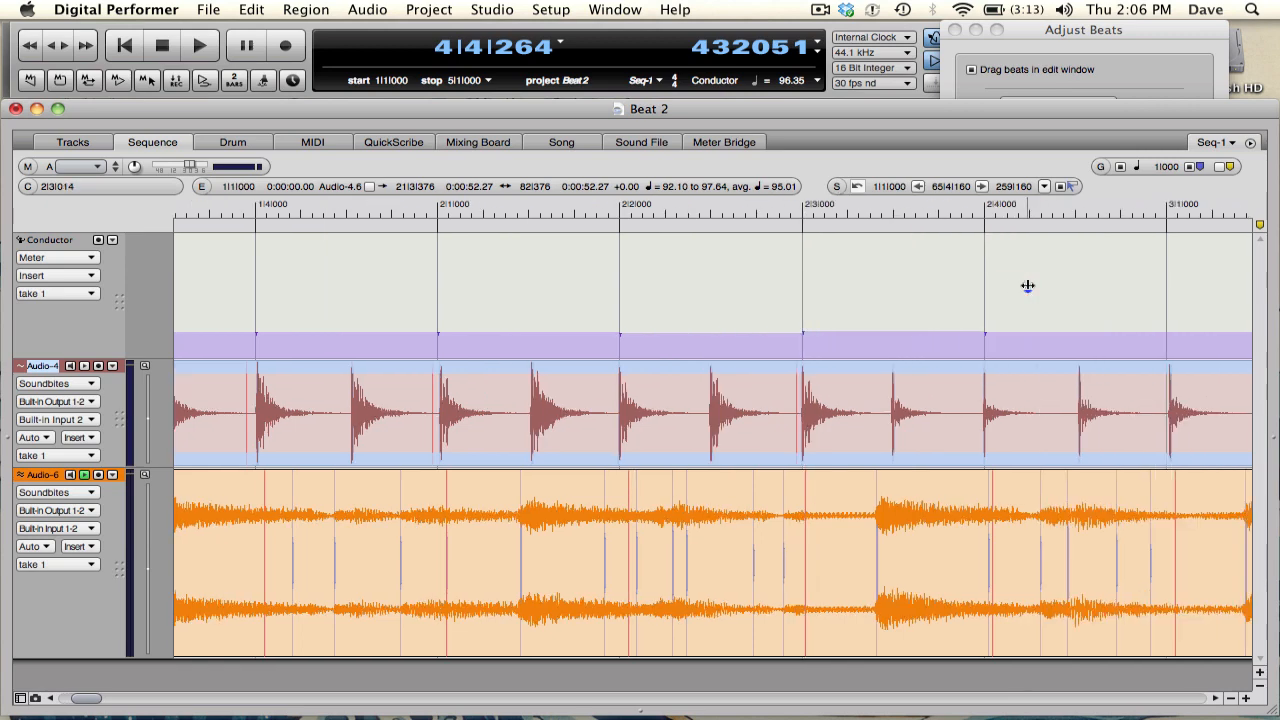
scroll(1028, 286, "right", 7)
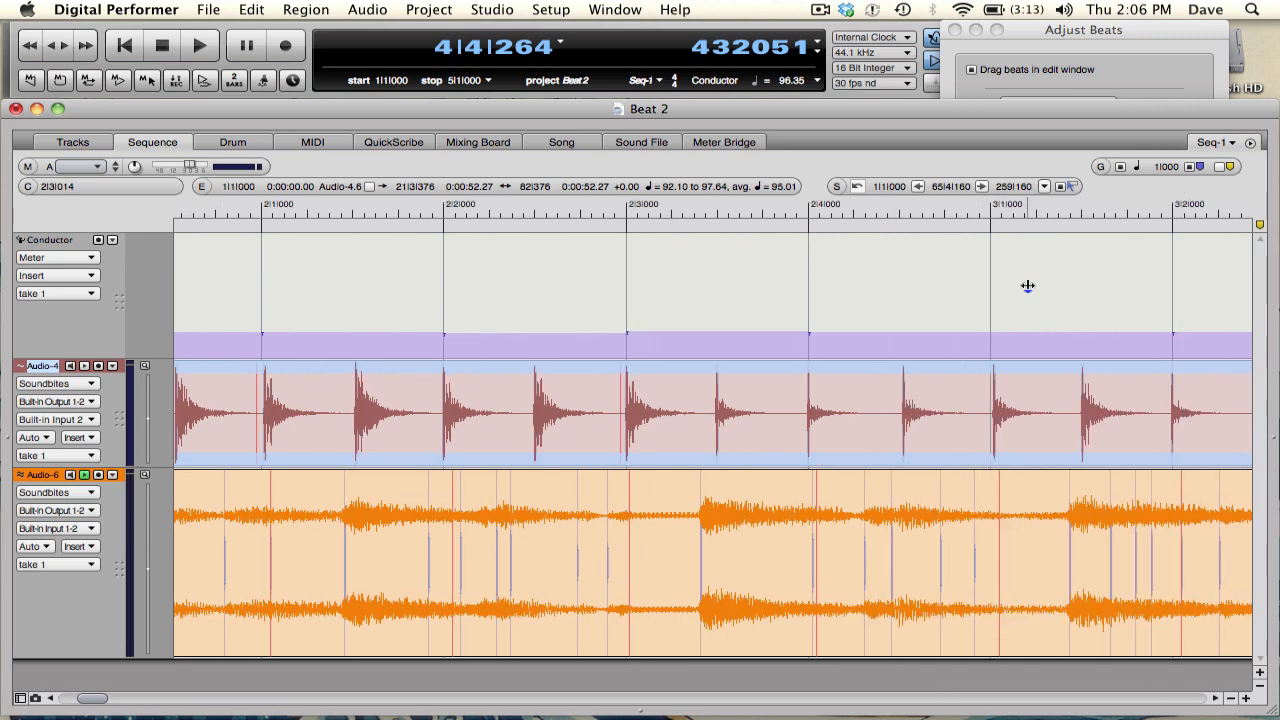
scroll(1028, 286, "right", 18)
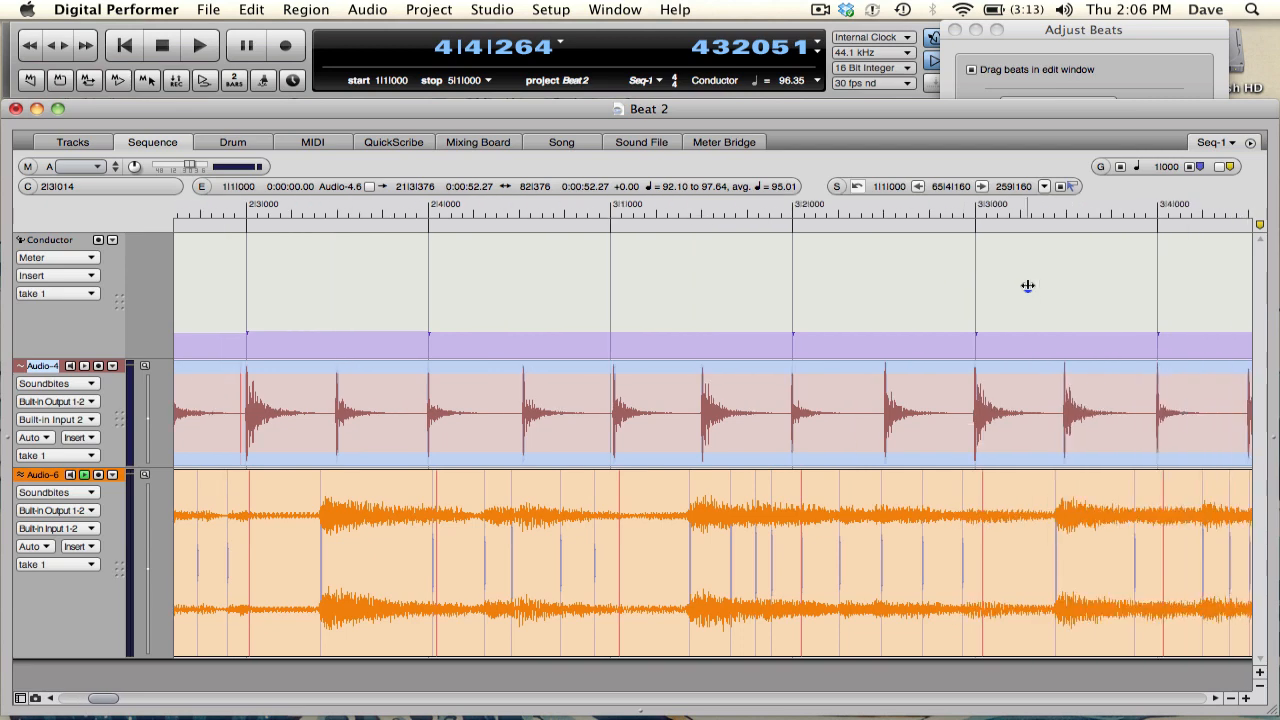
scroll(1028, 286, "right", 6)
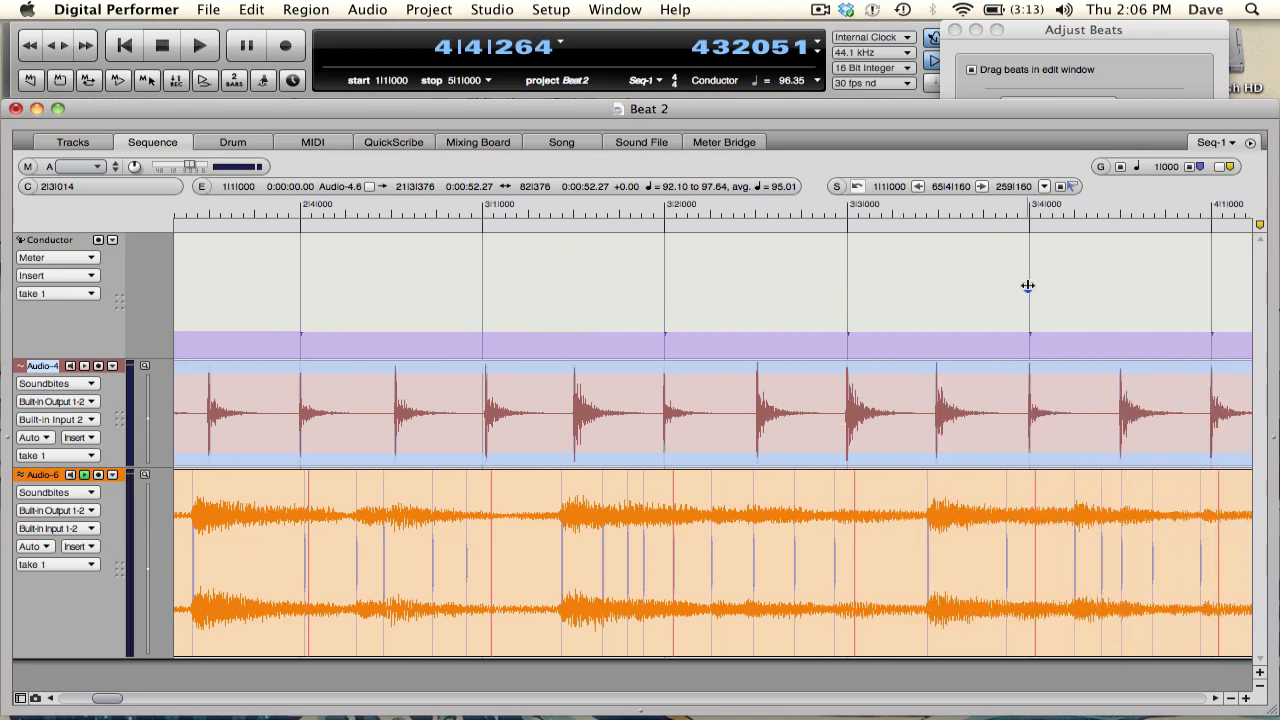
scroll(1028, 286, "right", 5)
scroll(1028, 286, "right", 7)
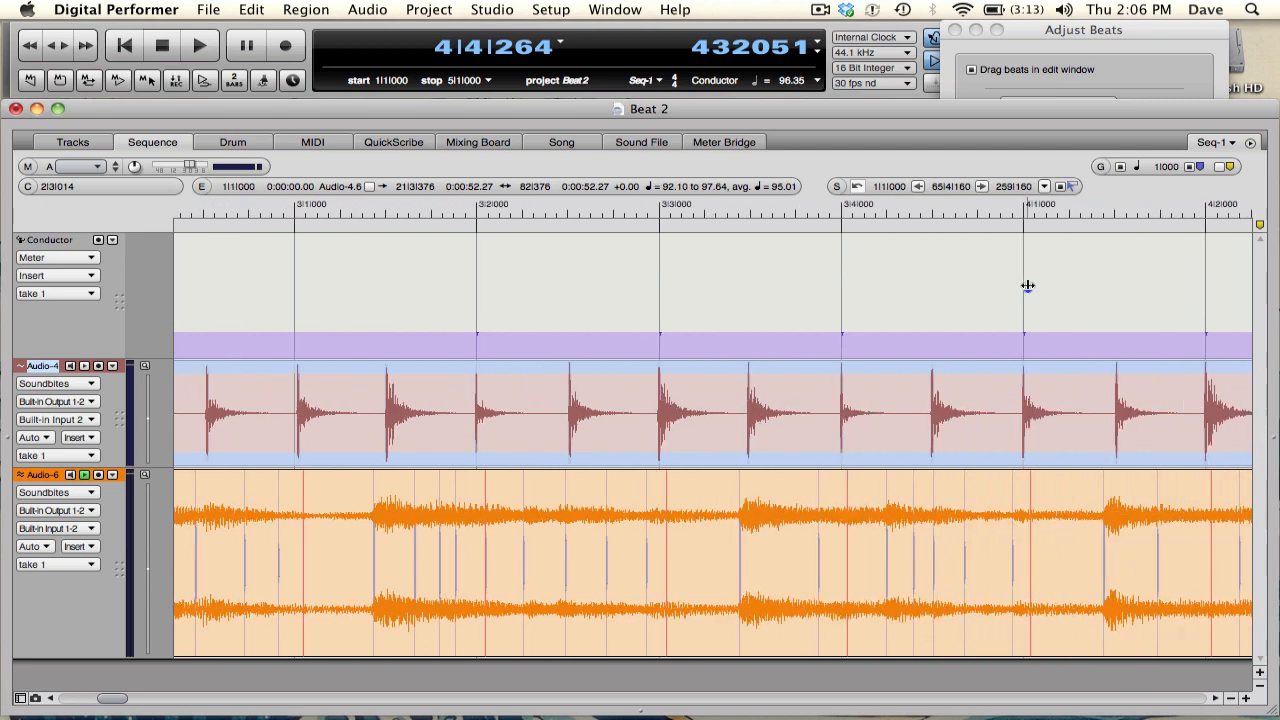
scroll(1028, 286, "right", 2)
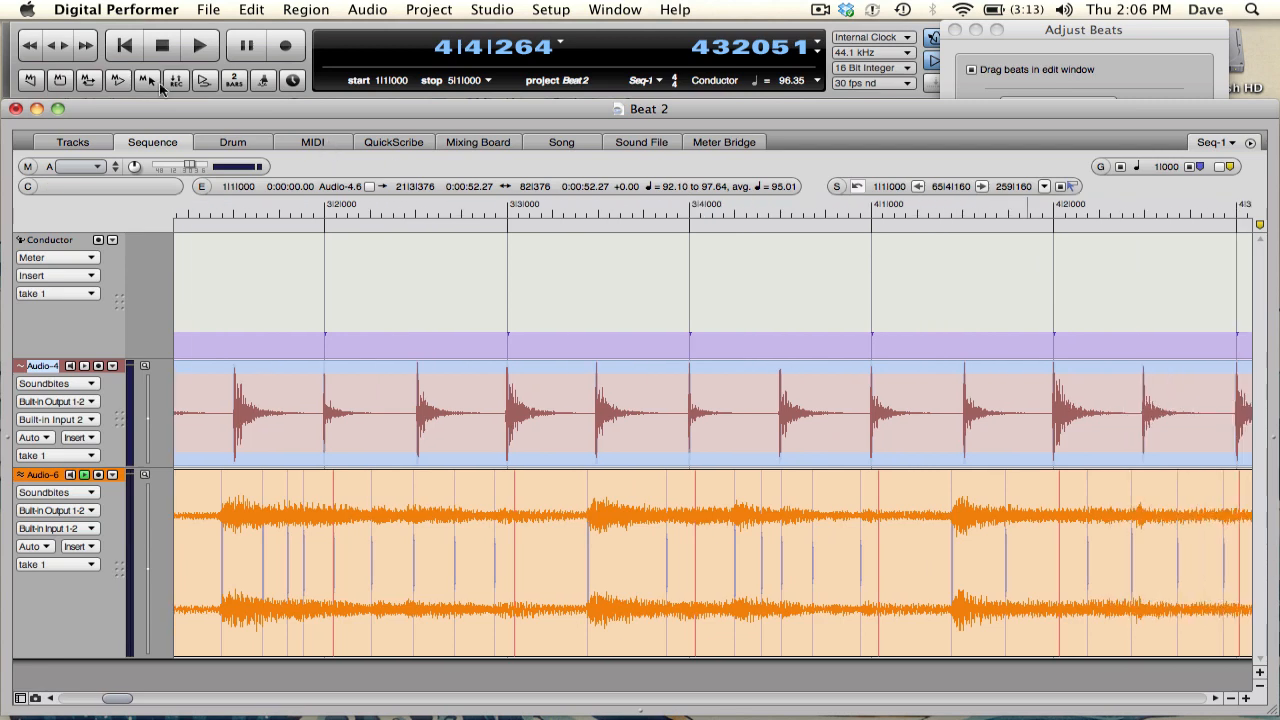
- Close the Adjust Beats window and play the song from the start of the sequence against the click
left_click(125, 45)
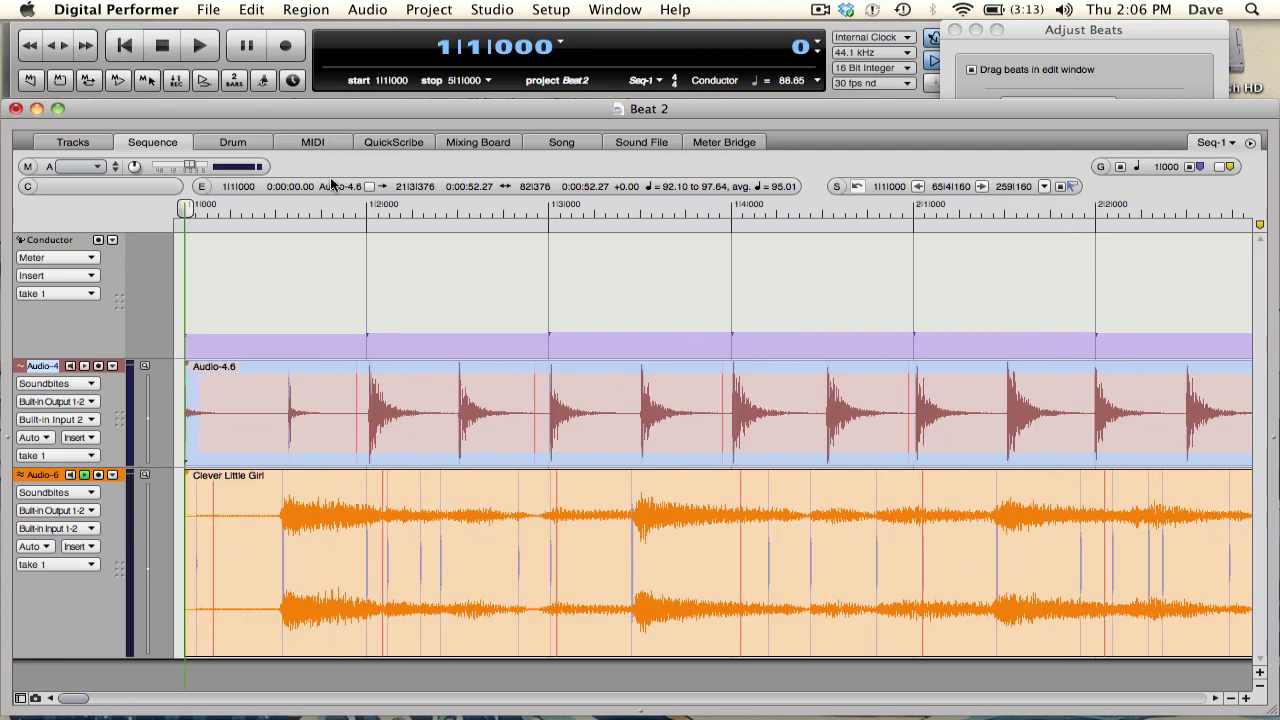
left_click(953, 31)
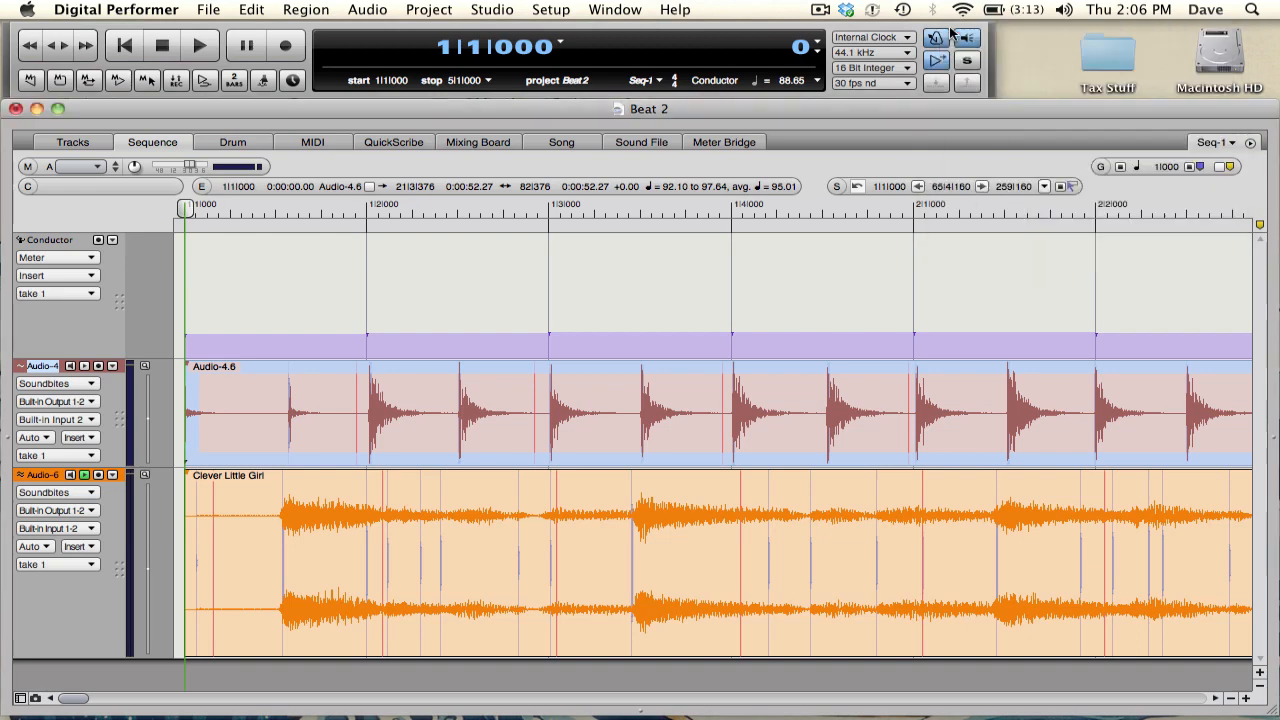
left_click(1232, 699)
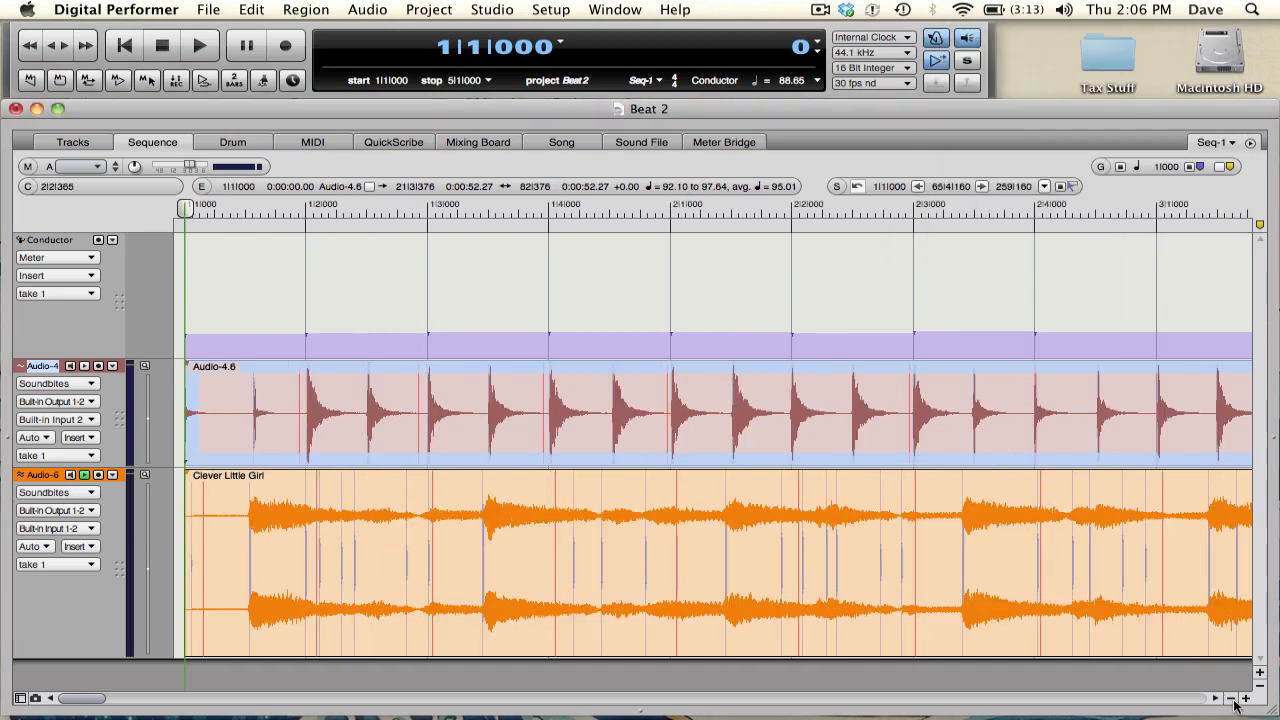
left_click(1232, 699)
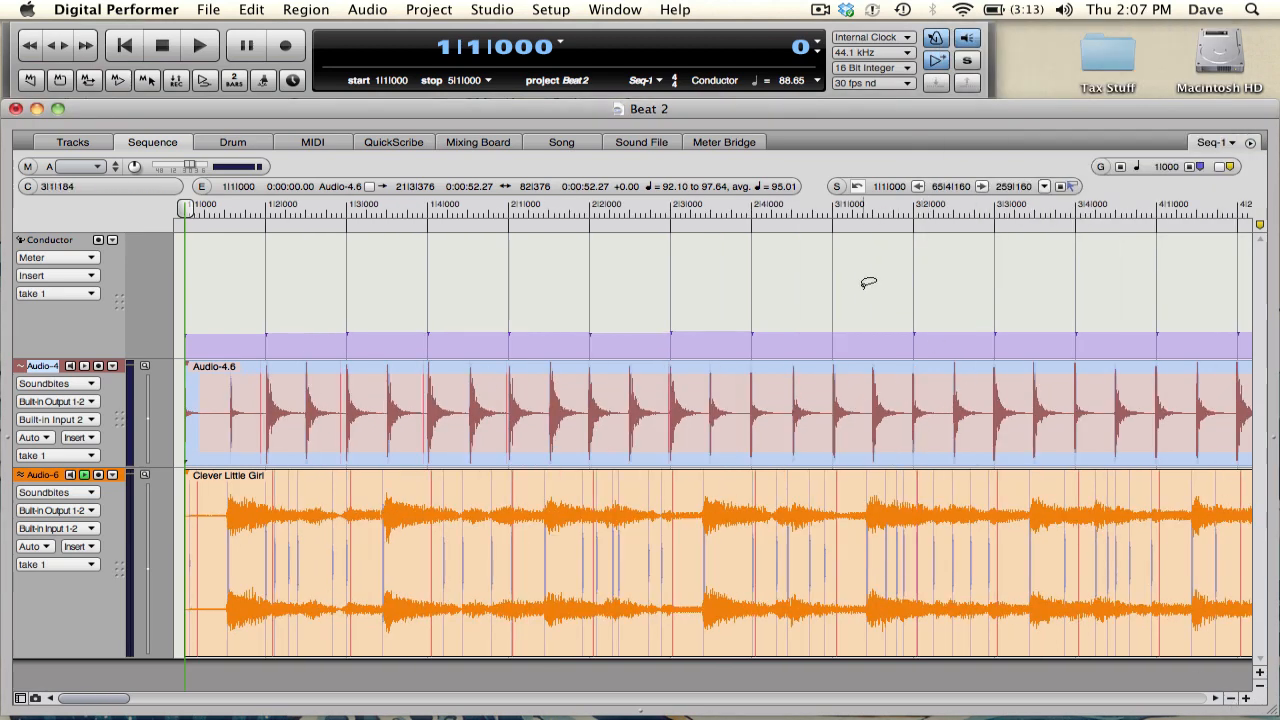
key("space")
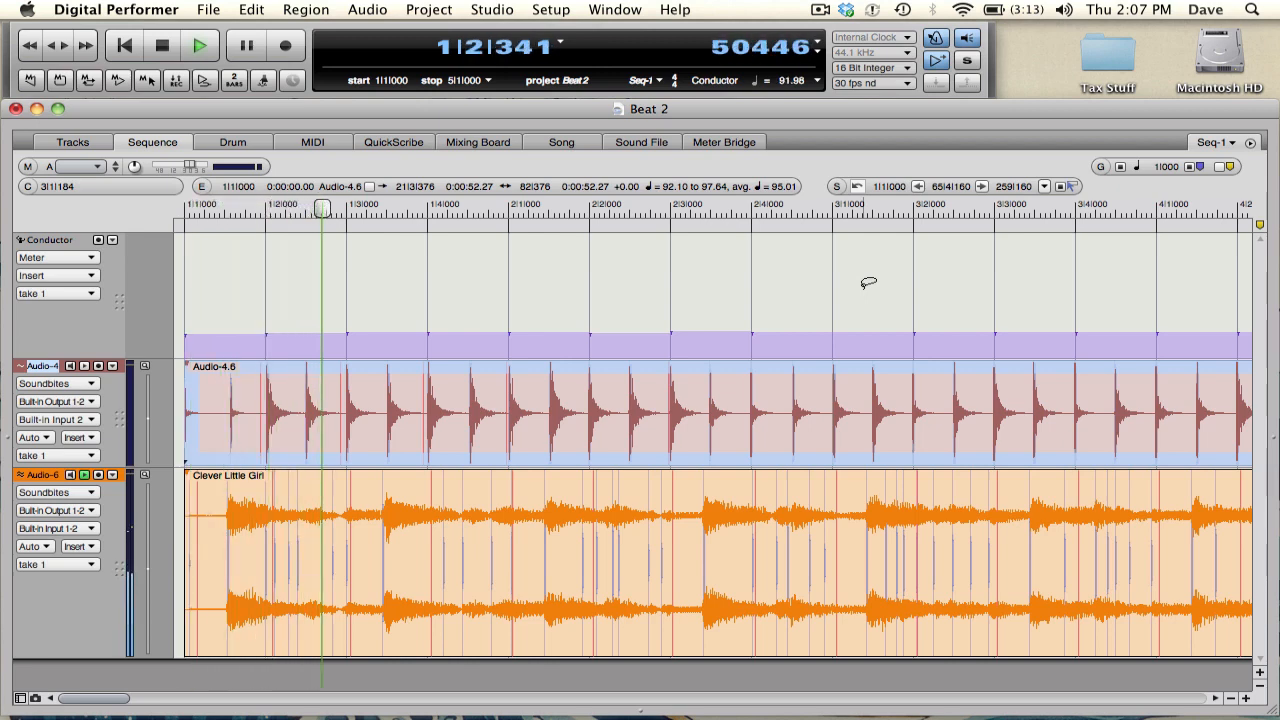